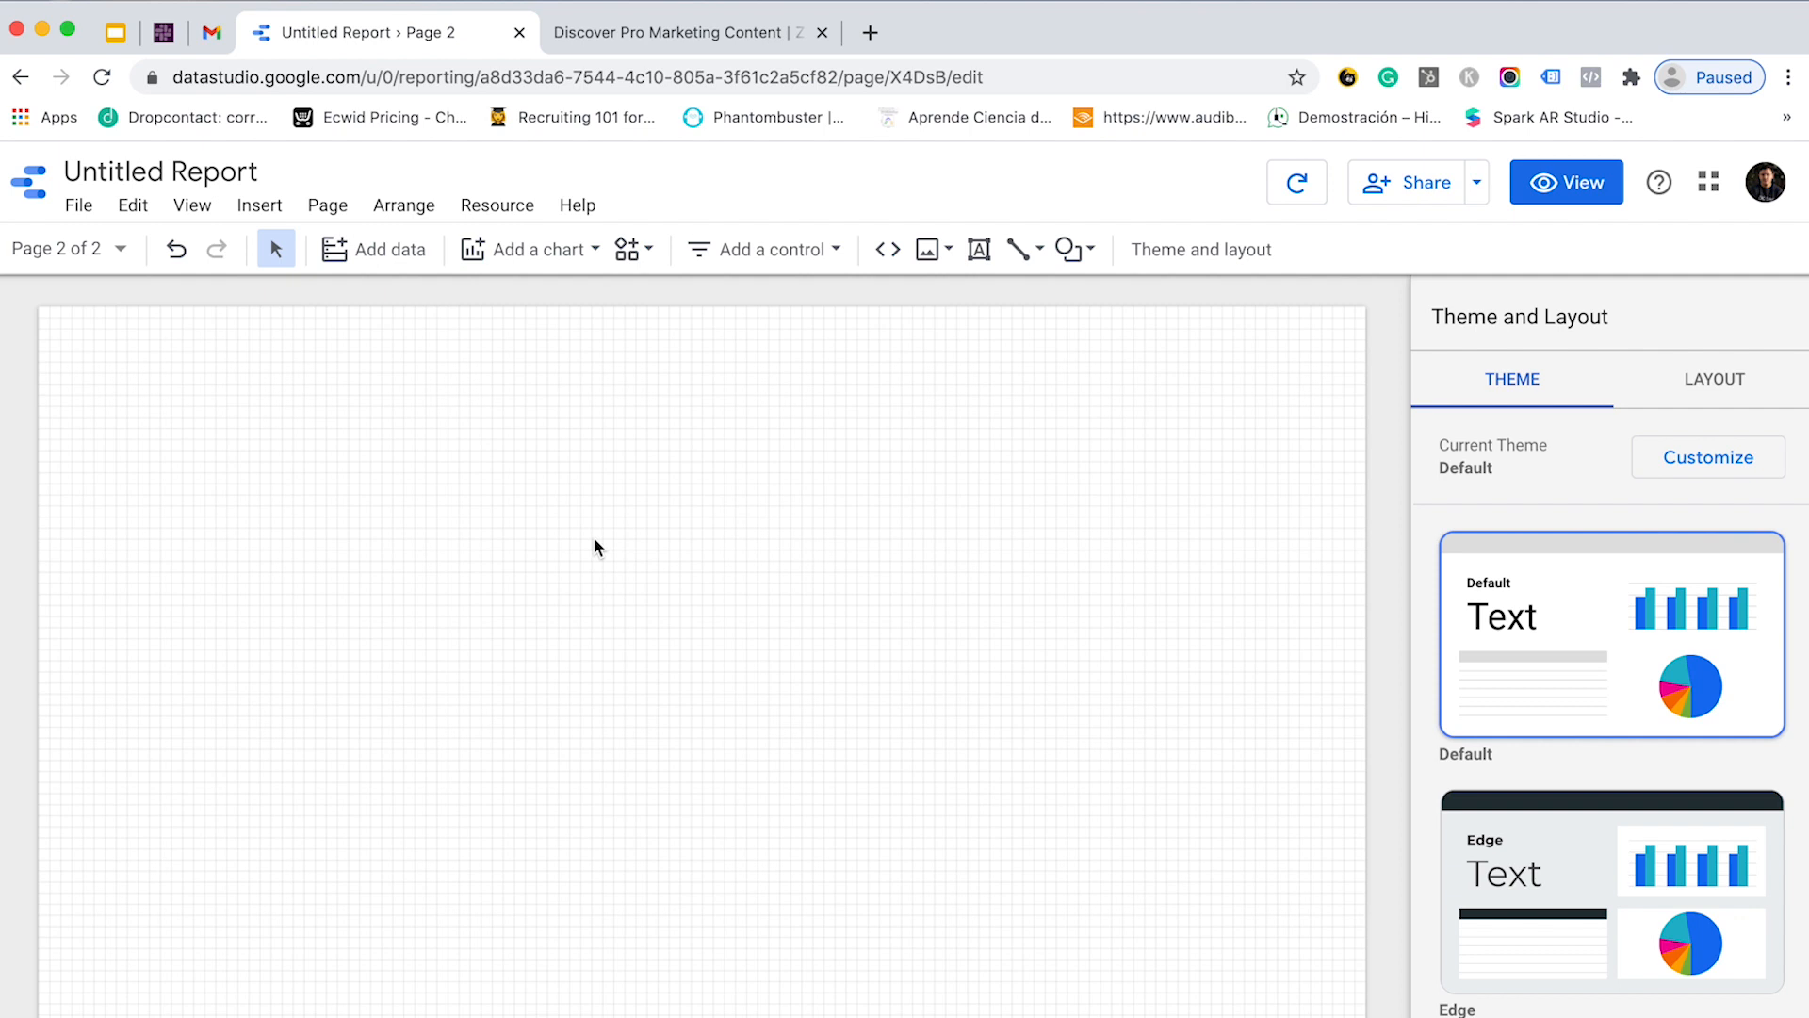
# - Open the Resource menu of the Untitled Report to manage its data sources
pyautogui.click(513, 209)
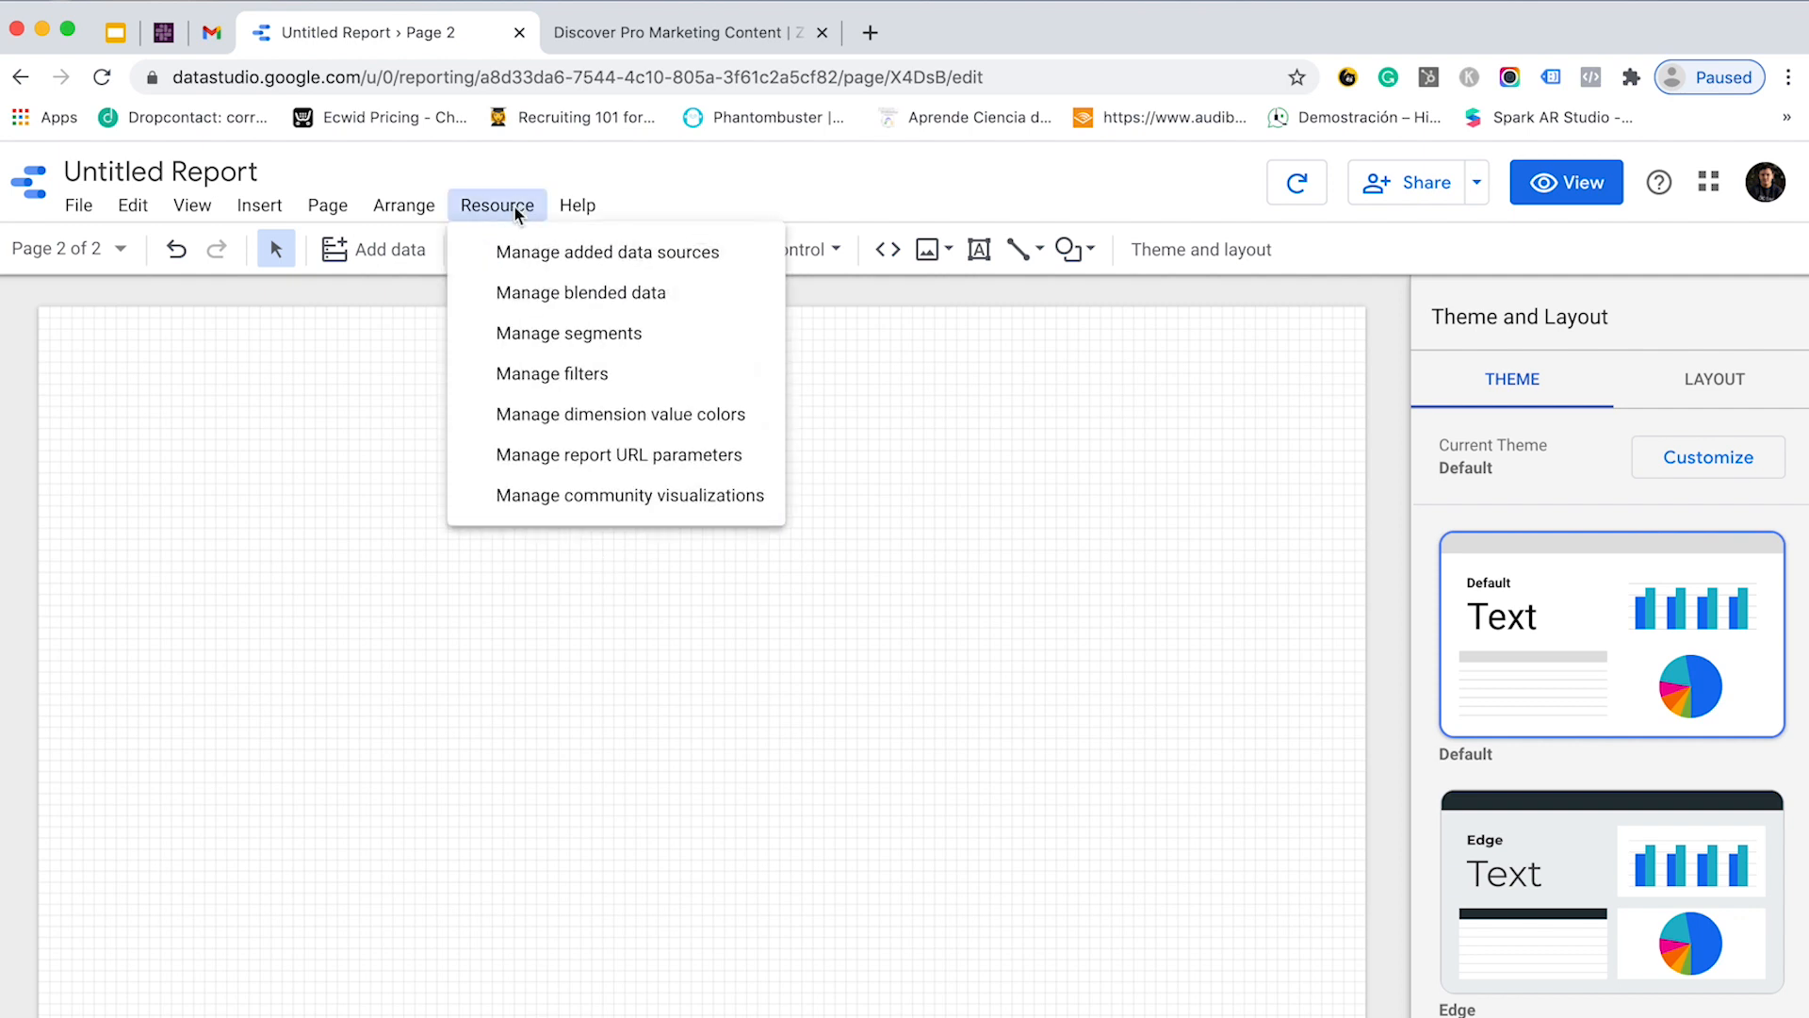
# - Add the [Sample] Google Ads source from My data sources, found by searching 'google ads'
pyautogui.click(596, 255)
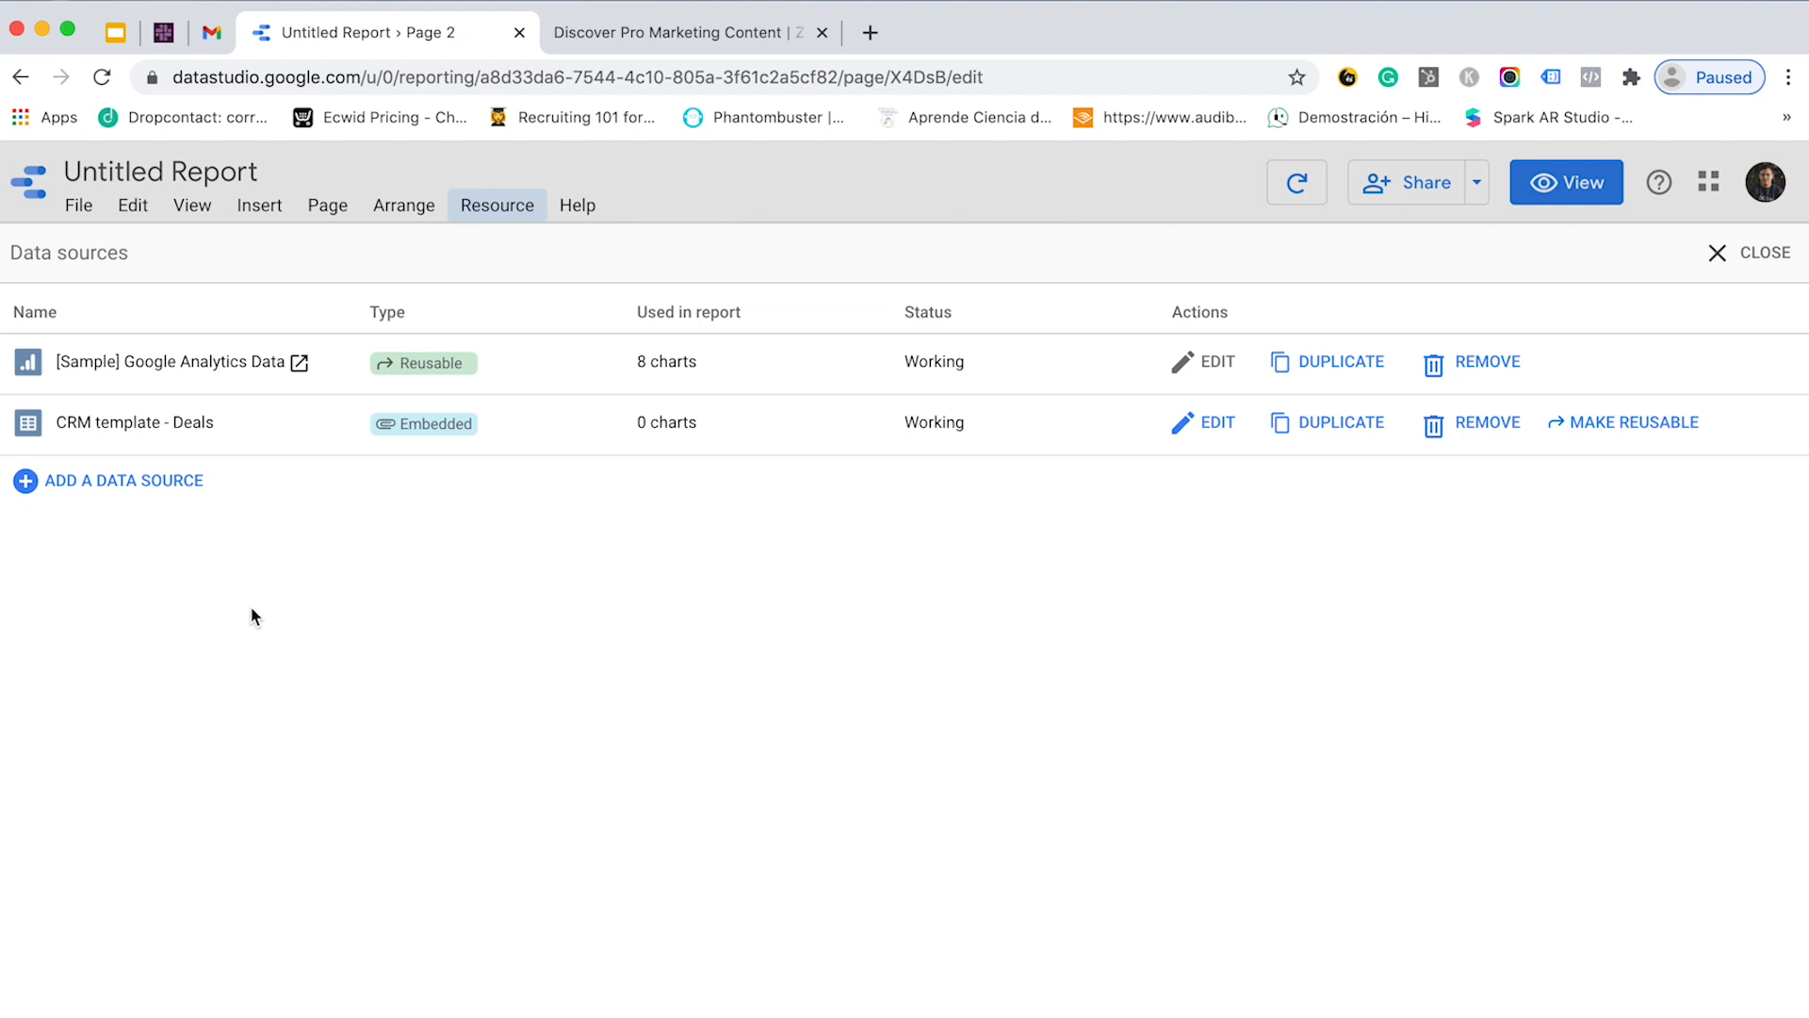
pyautogui.click(98, 482)
pyautogui.click(281, 320)
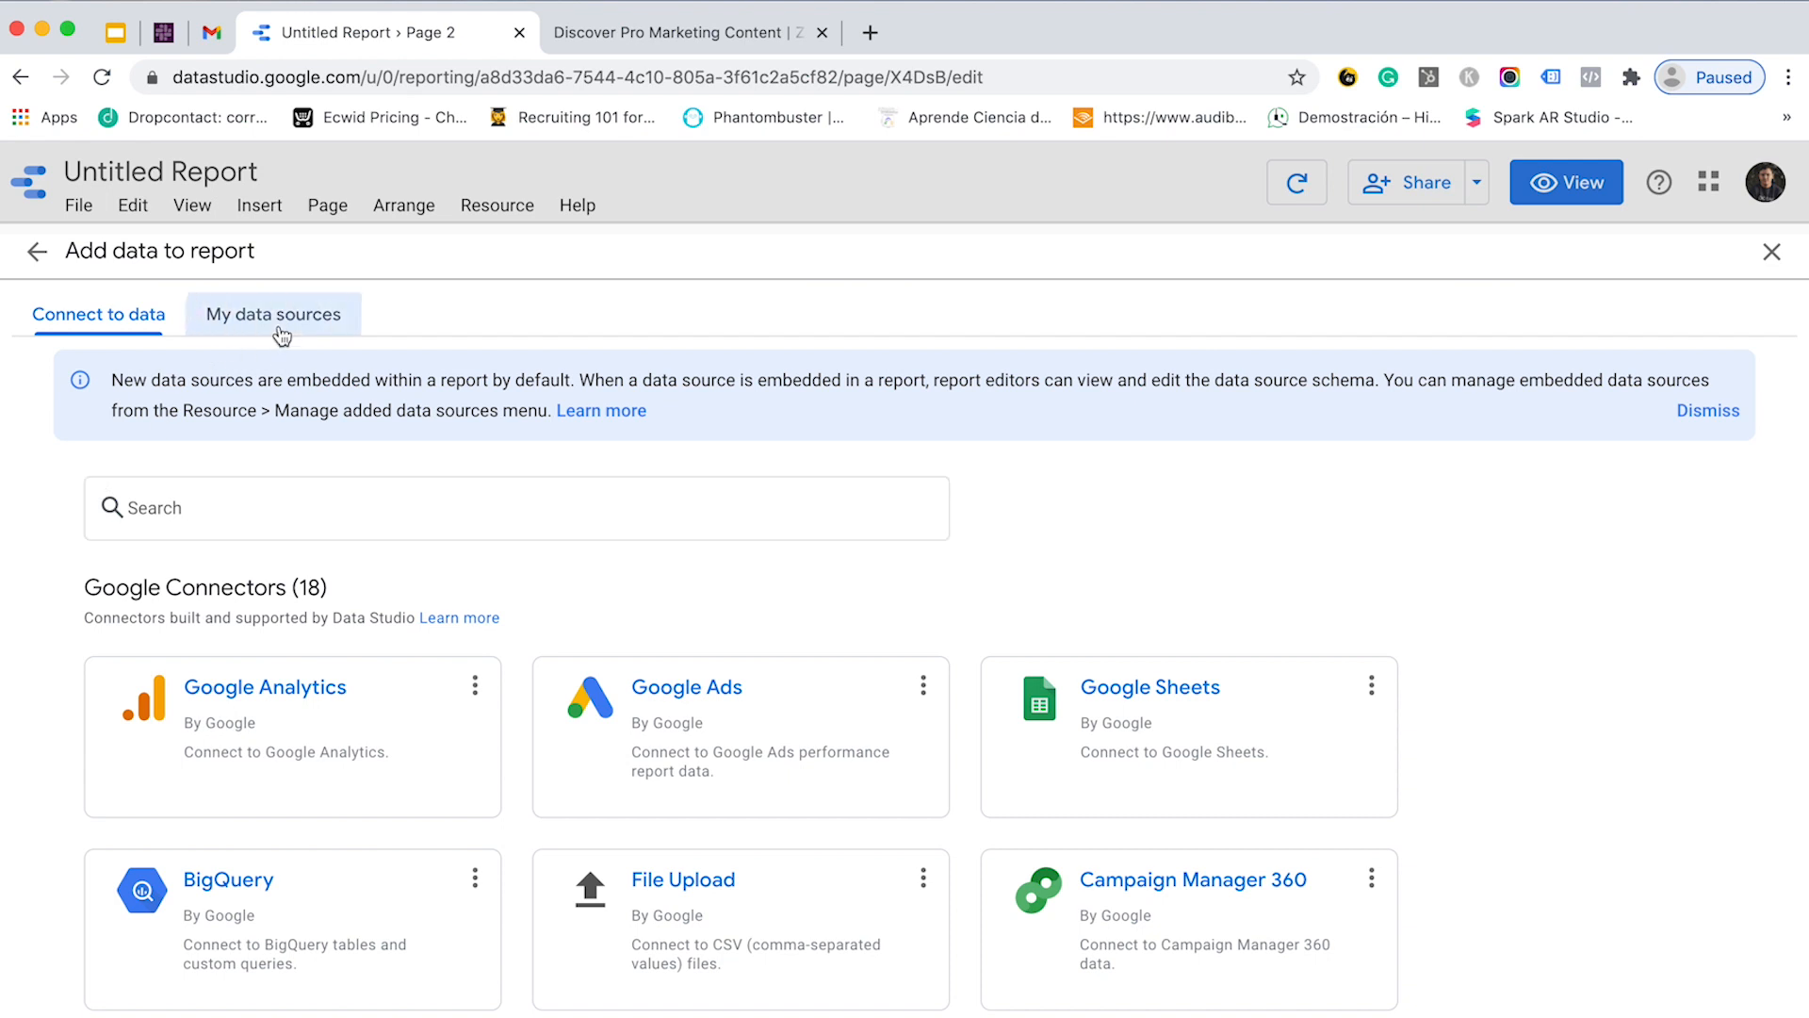
pyautogui.click(349, 408)
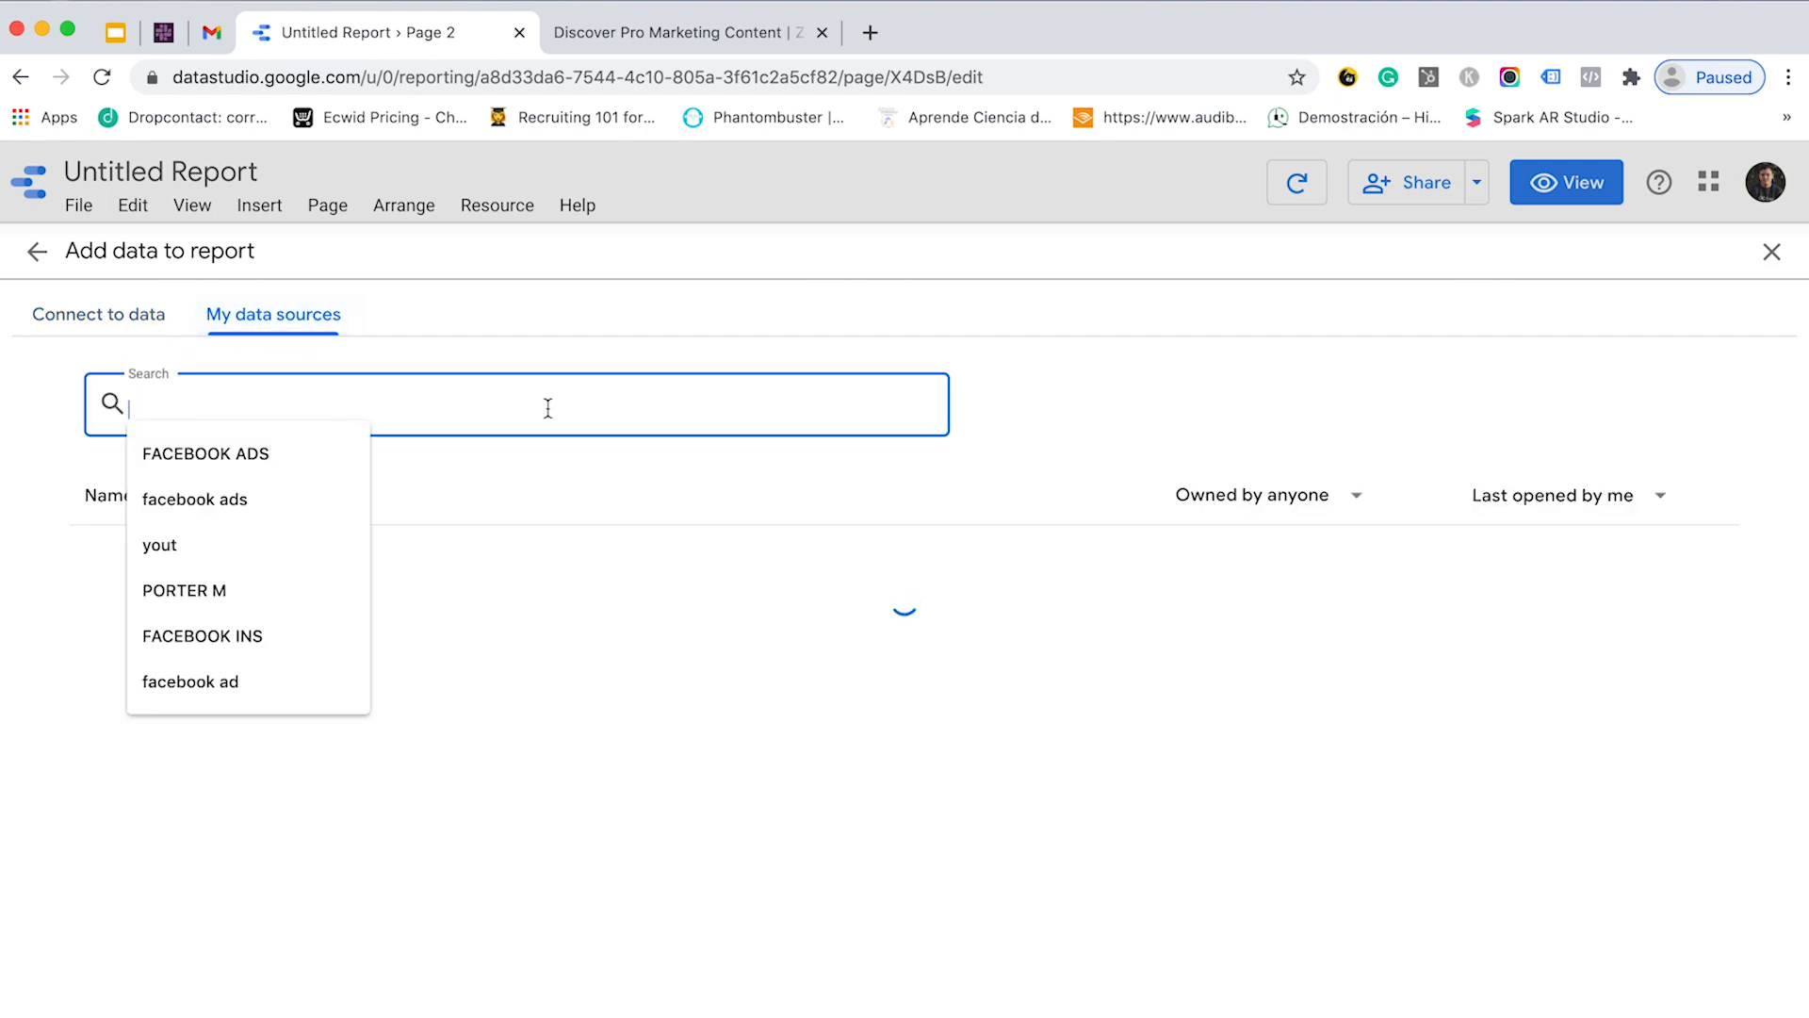
pyautogui.write('google ads')
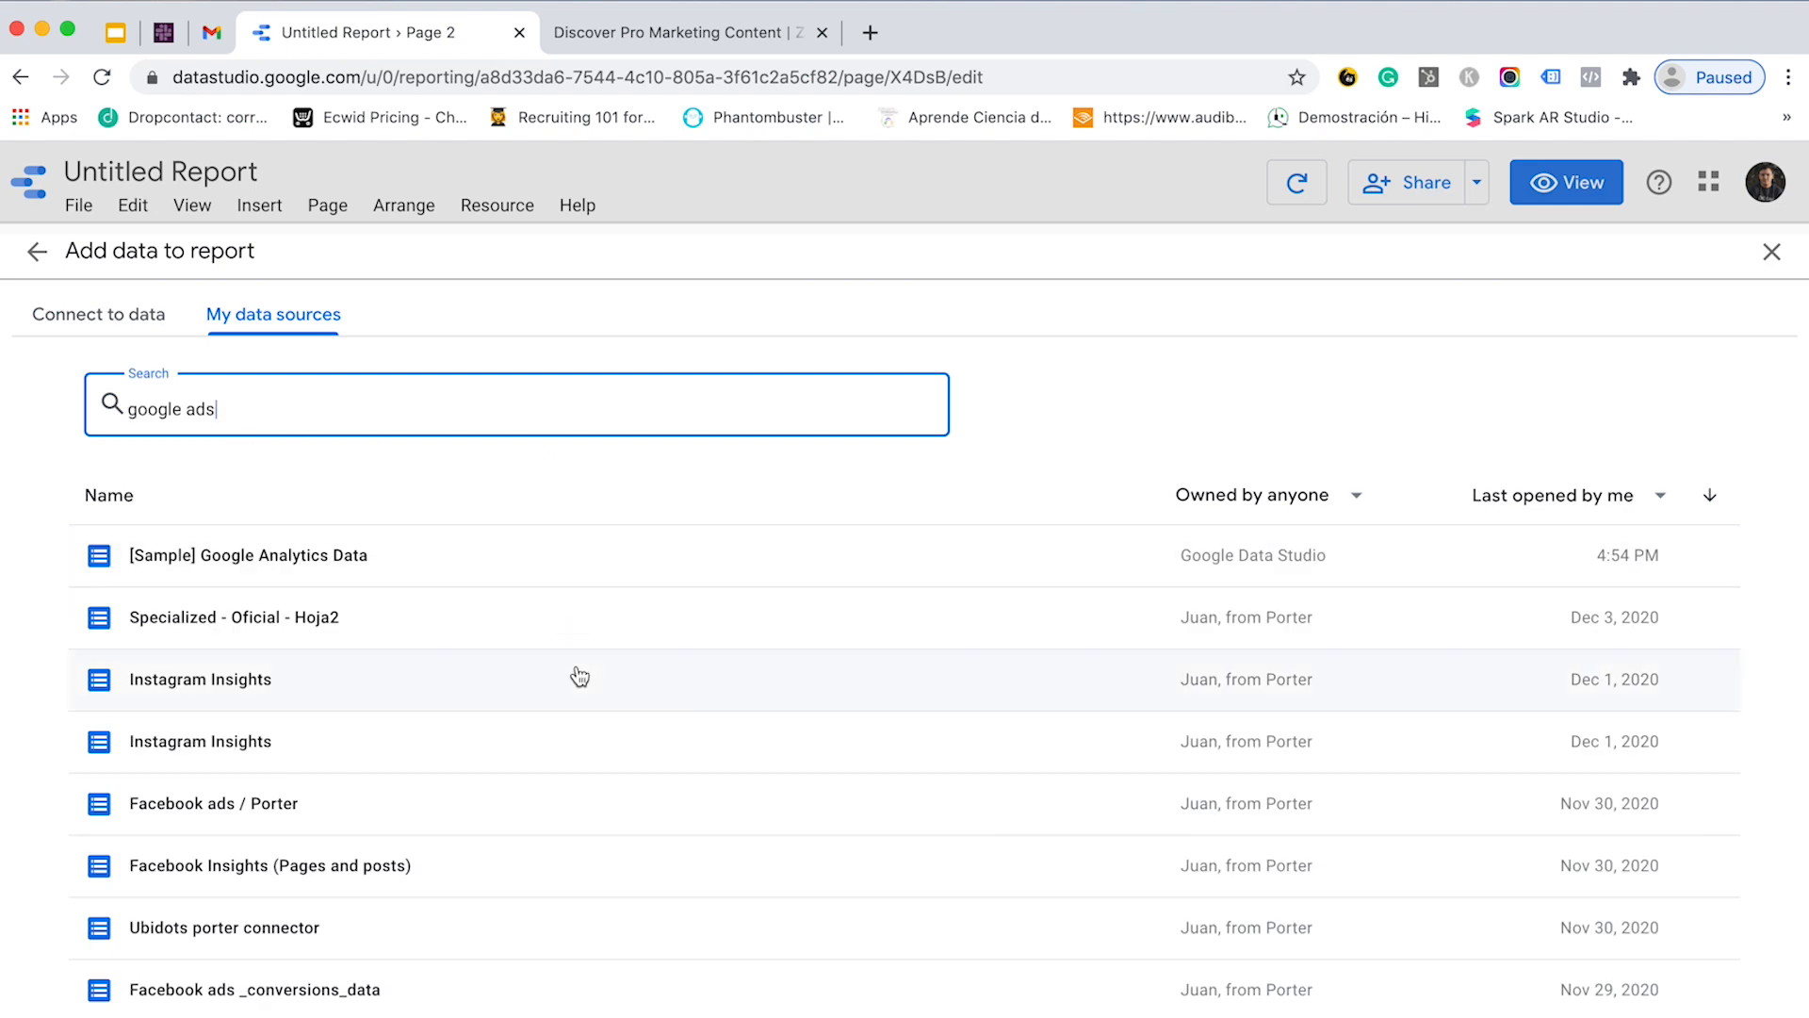
pyautogui.click(283, 577)
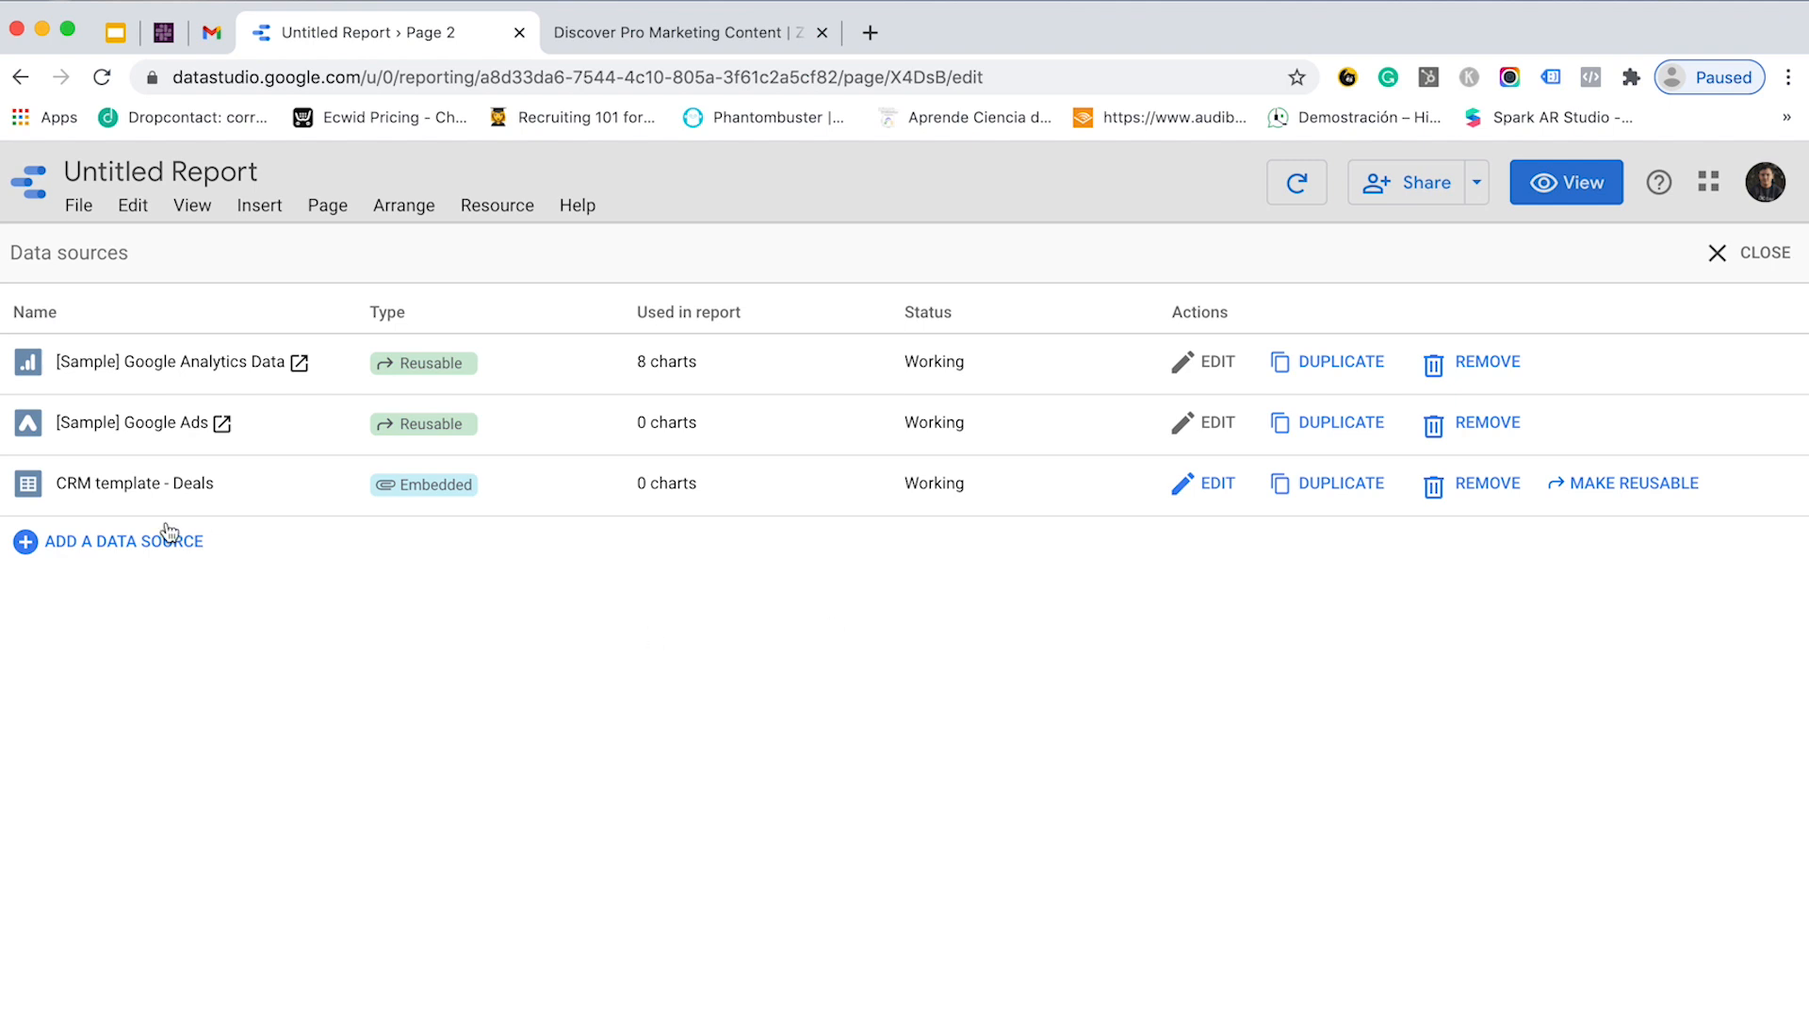
# - Search connectors for 'porter' and open the Facebook ads + Instagram ads connector setup
pyautogui.click(115, 545)
pyautogui.click(247, 513)
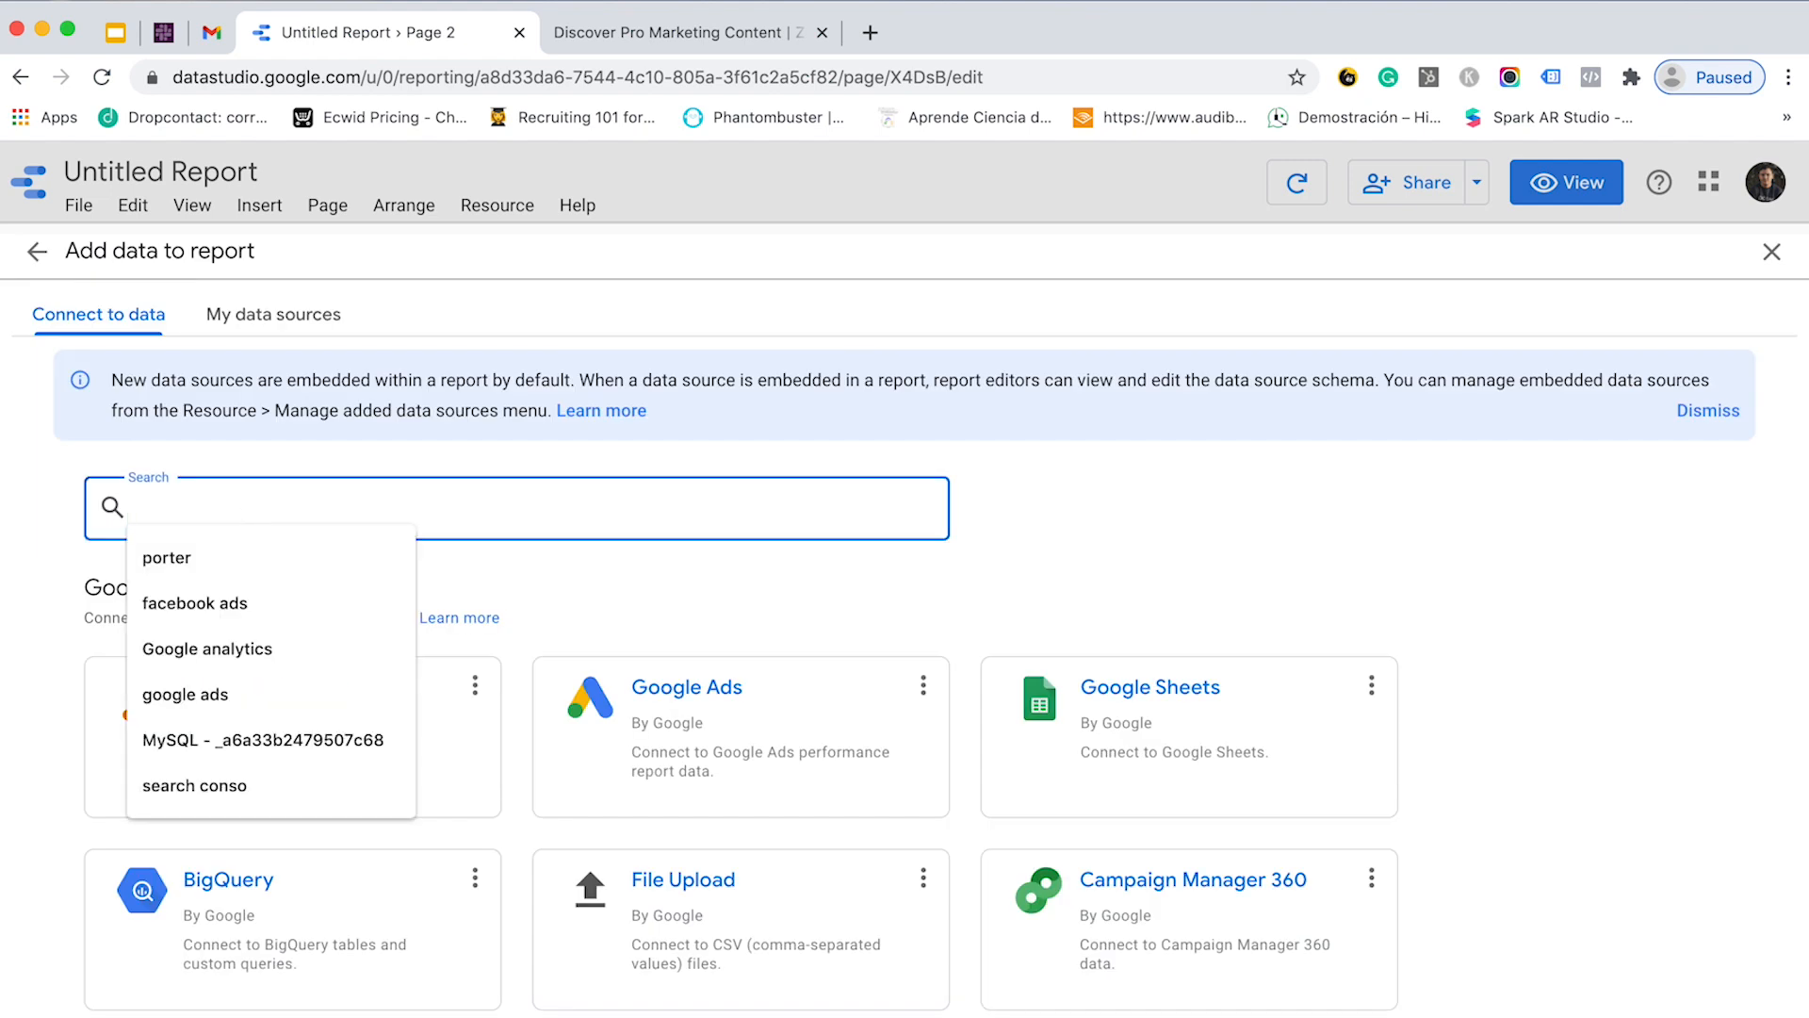
pyautogui.click(243, 558)
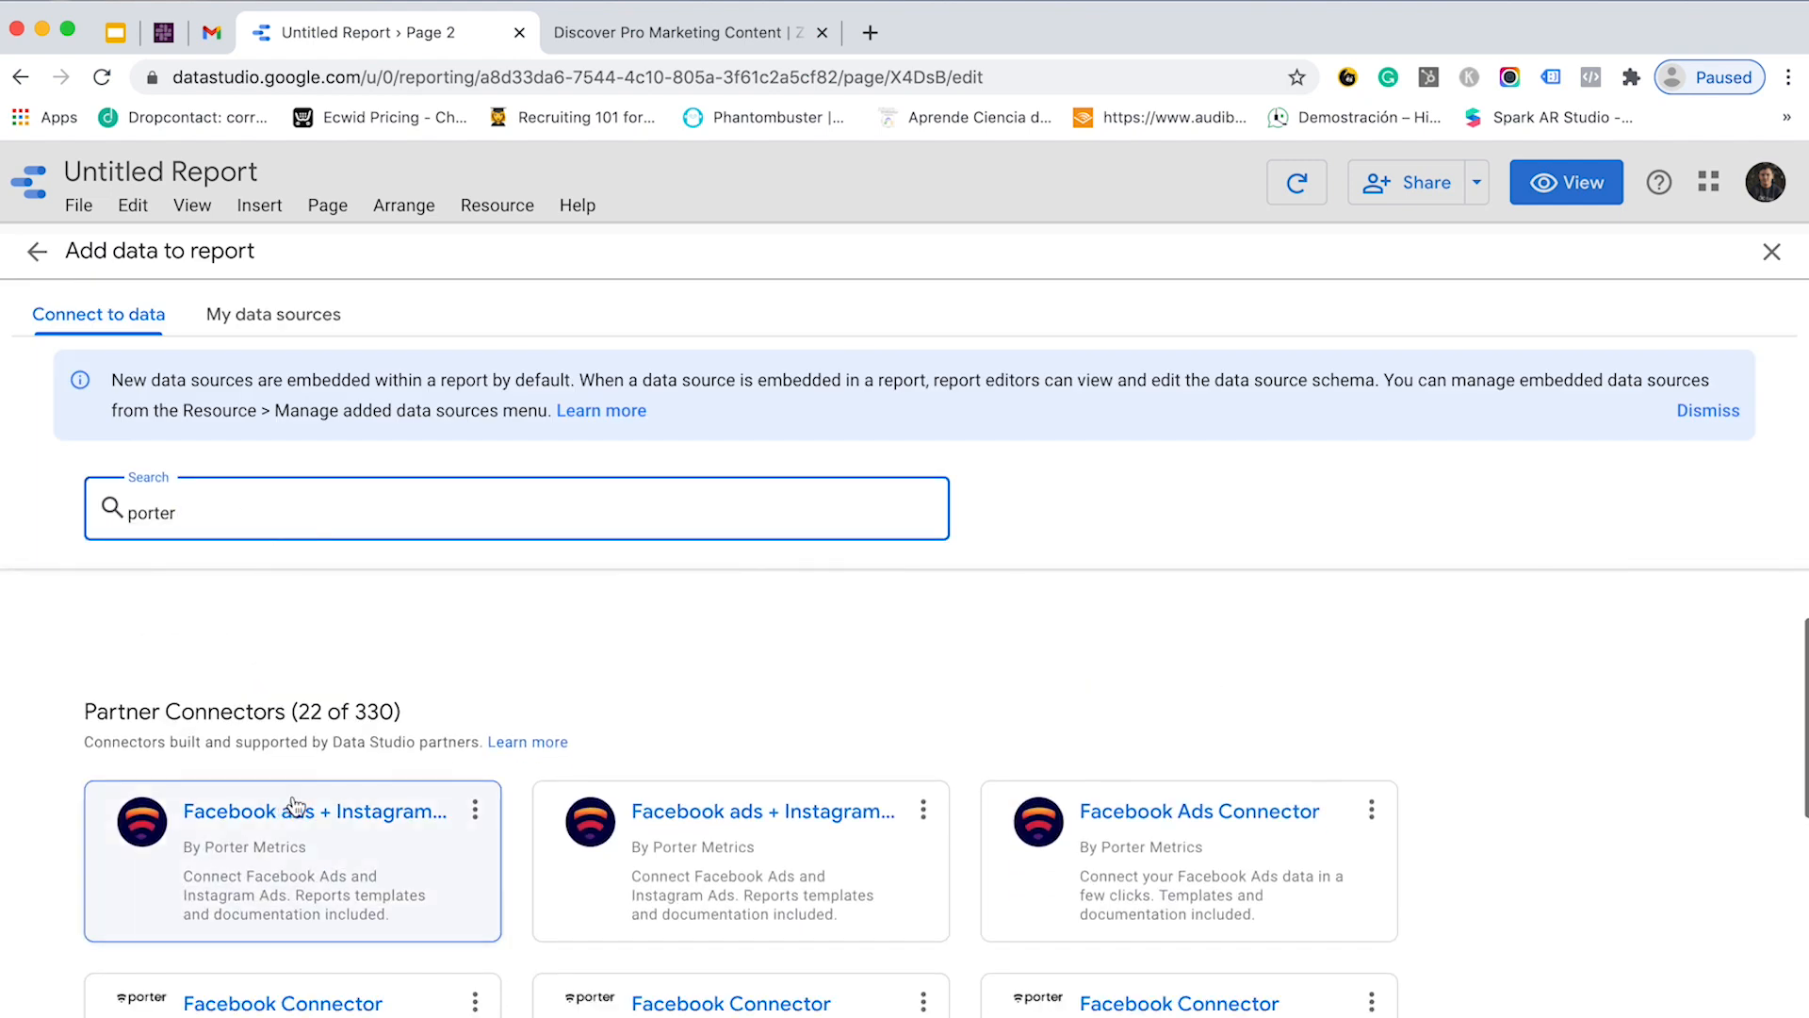
pyautogui.click(265, 854)
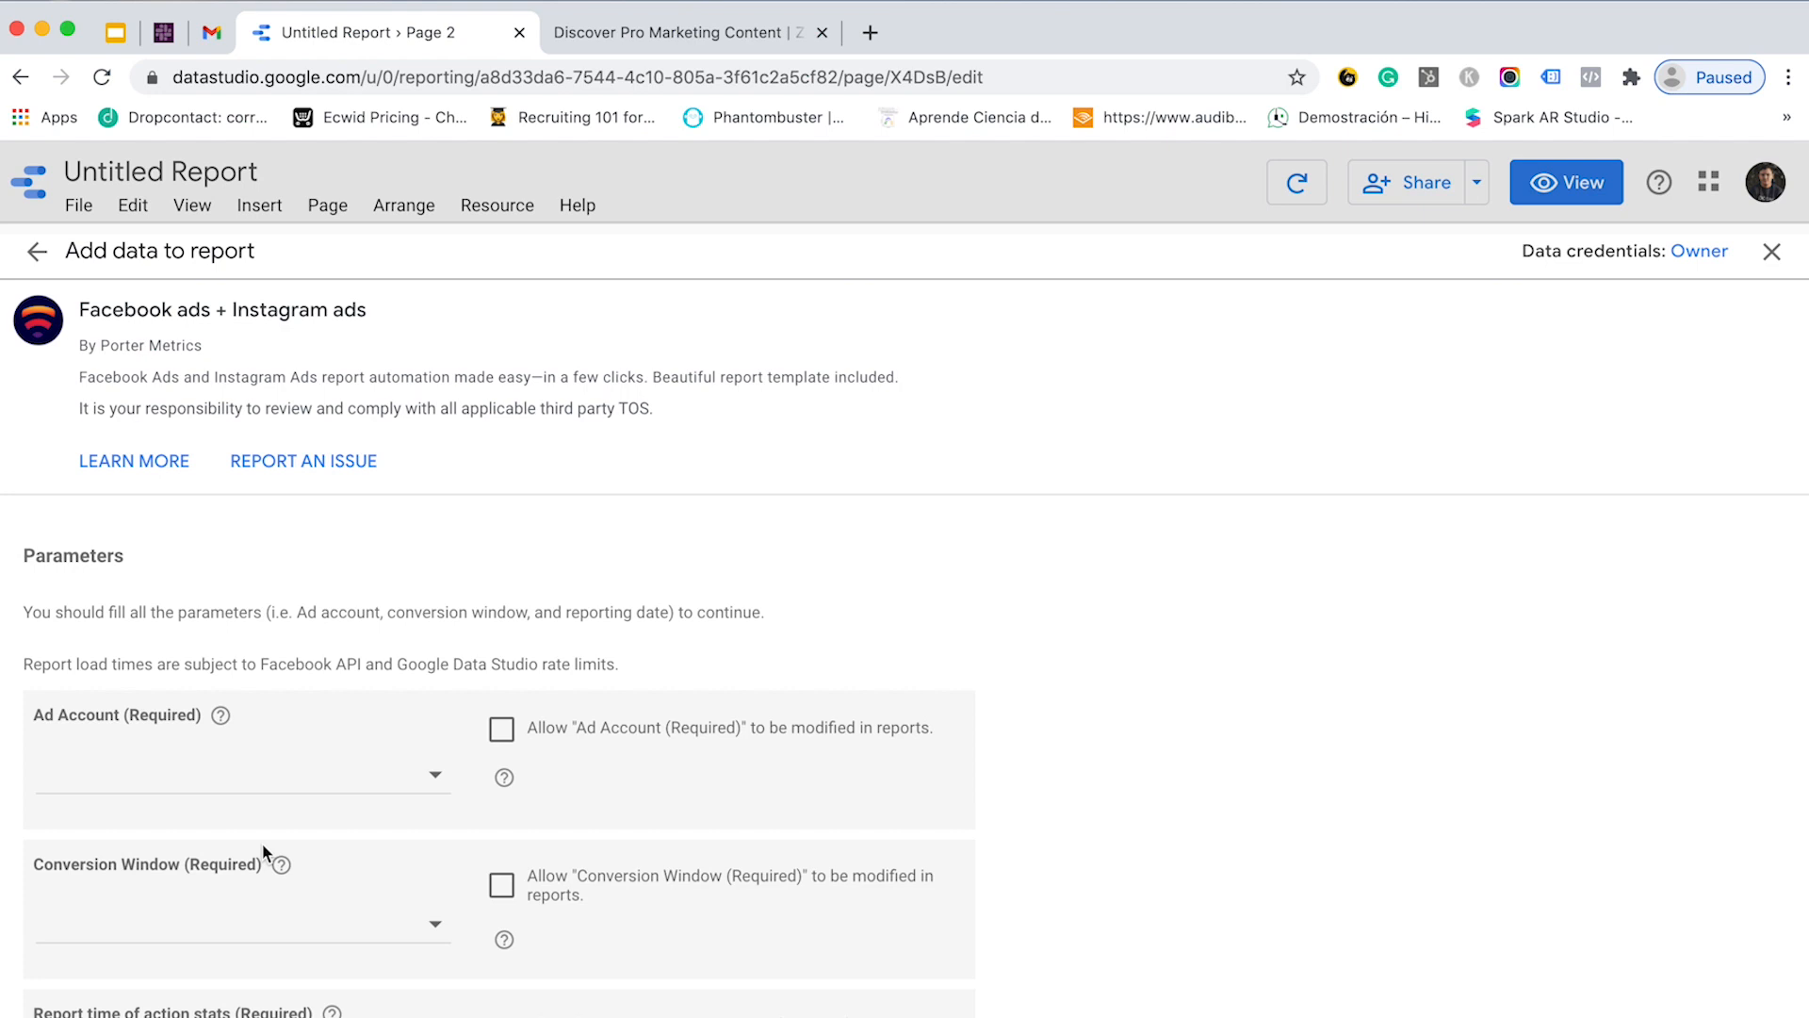
# - Choose the ad account for the Facebook ads connector
pyautogui.scroll(-3, 201, 800)
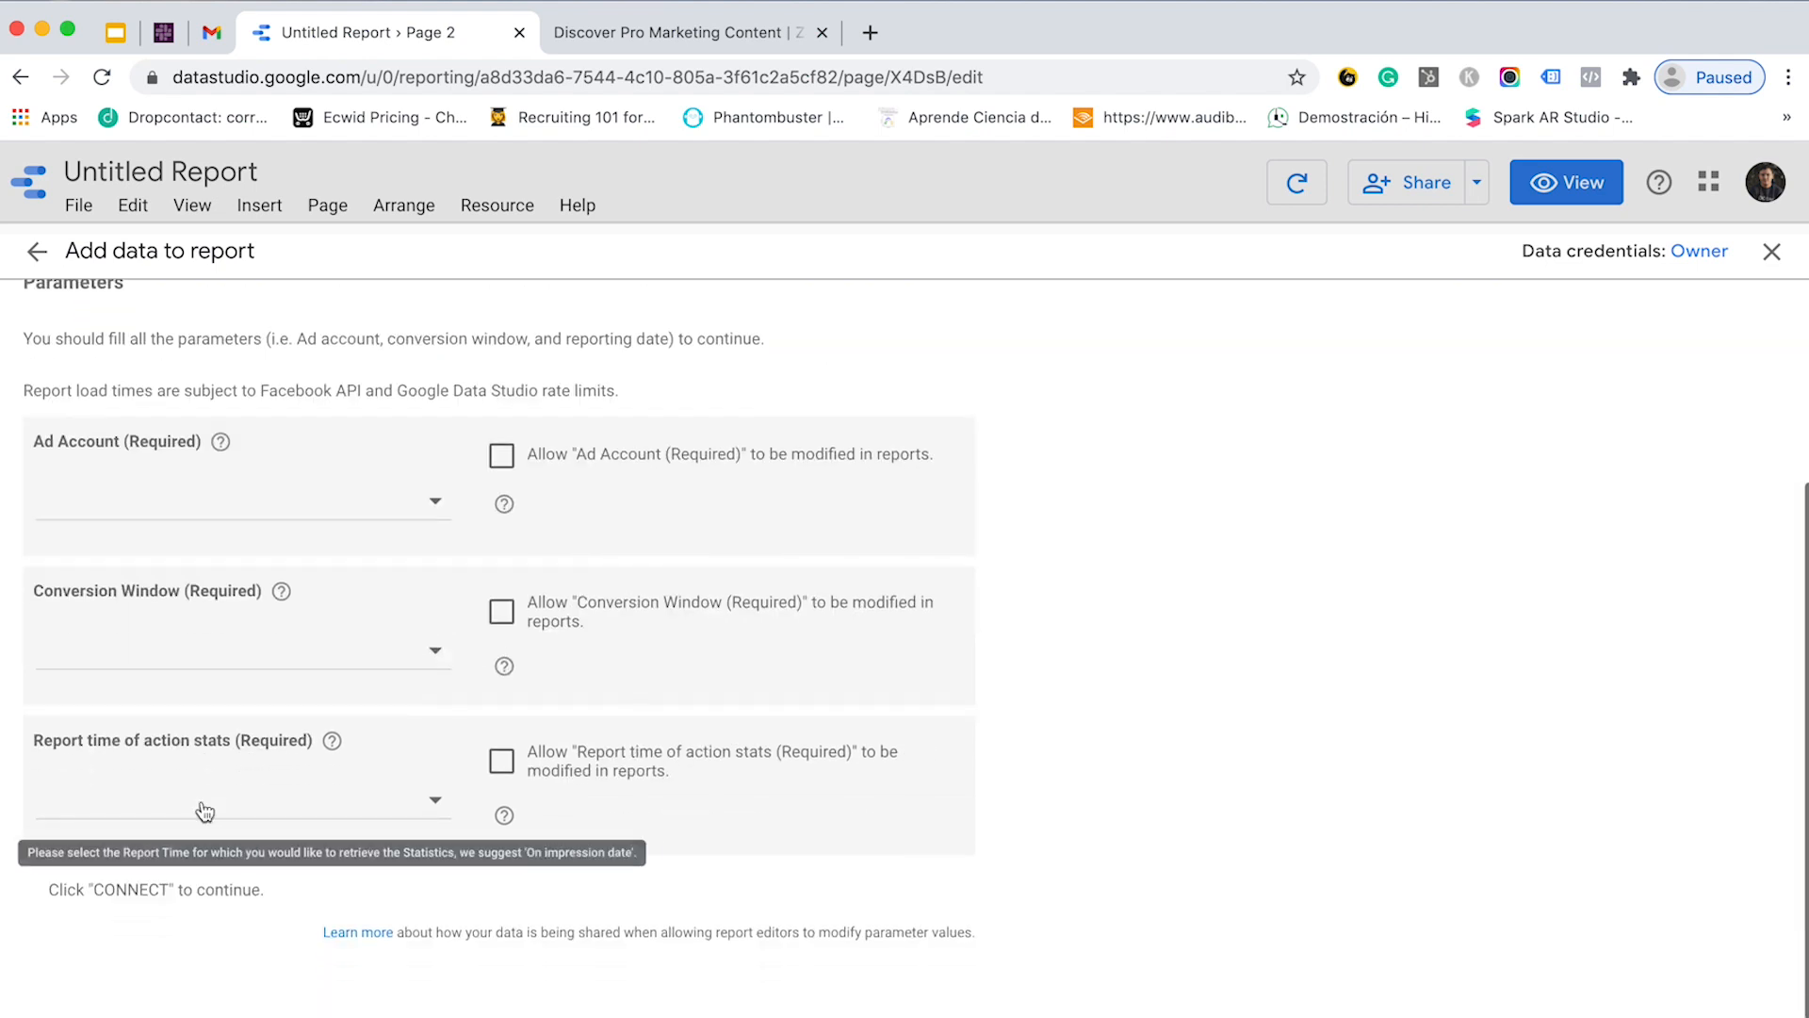
pyautogui.click(347, 505)
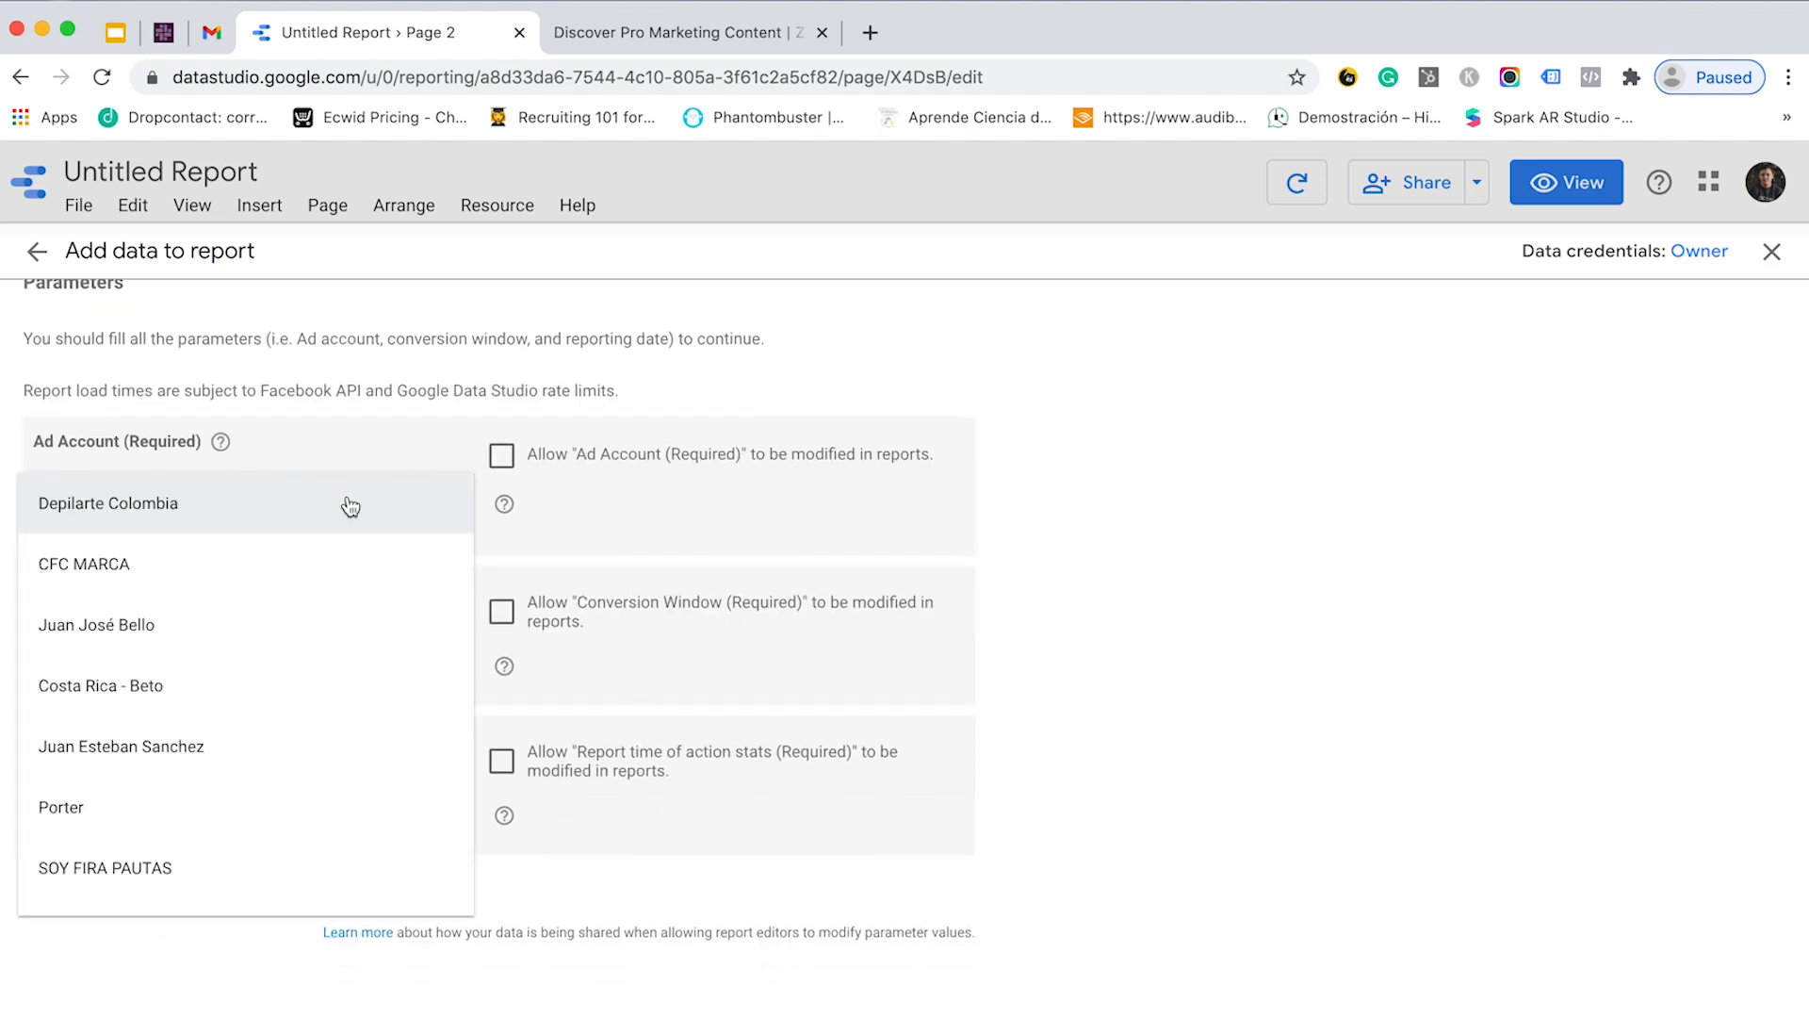
pyautogui.scroll(-10, 245, 719)
pyautogui.scroll(6, 245, 719)
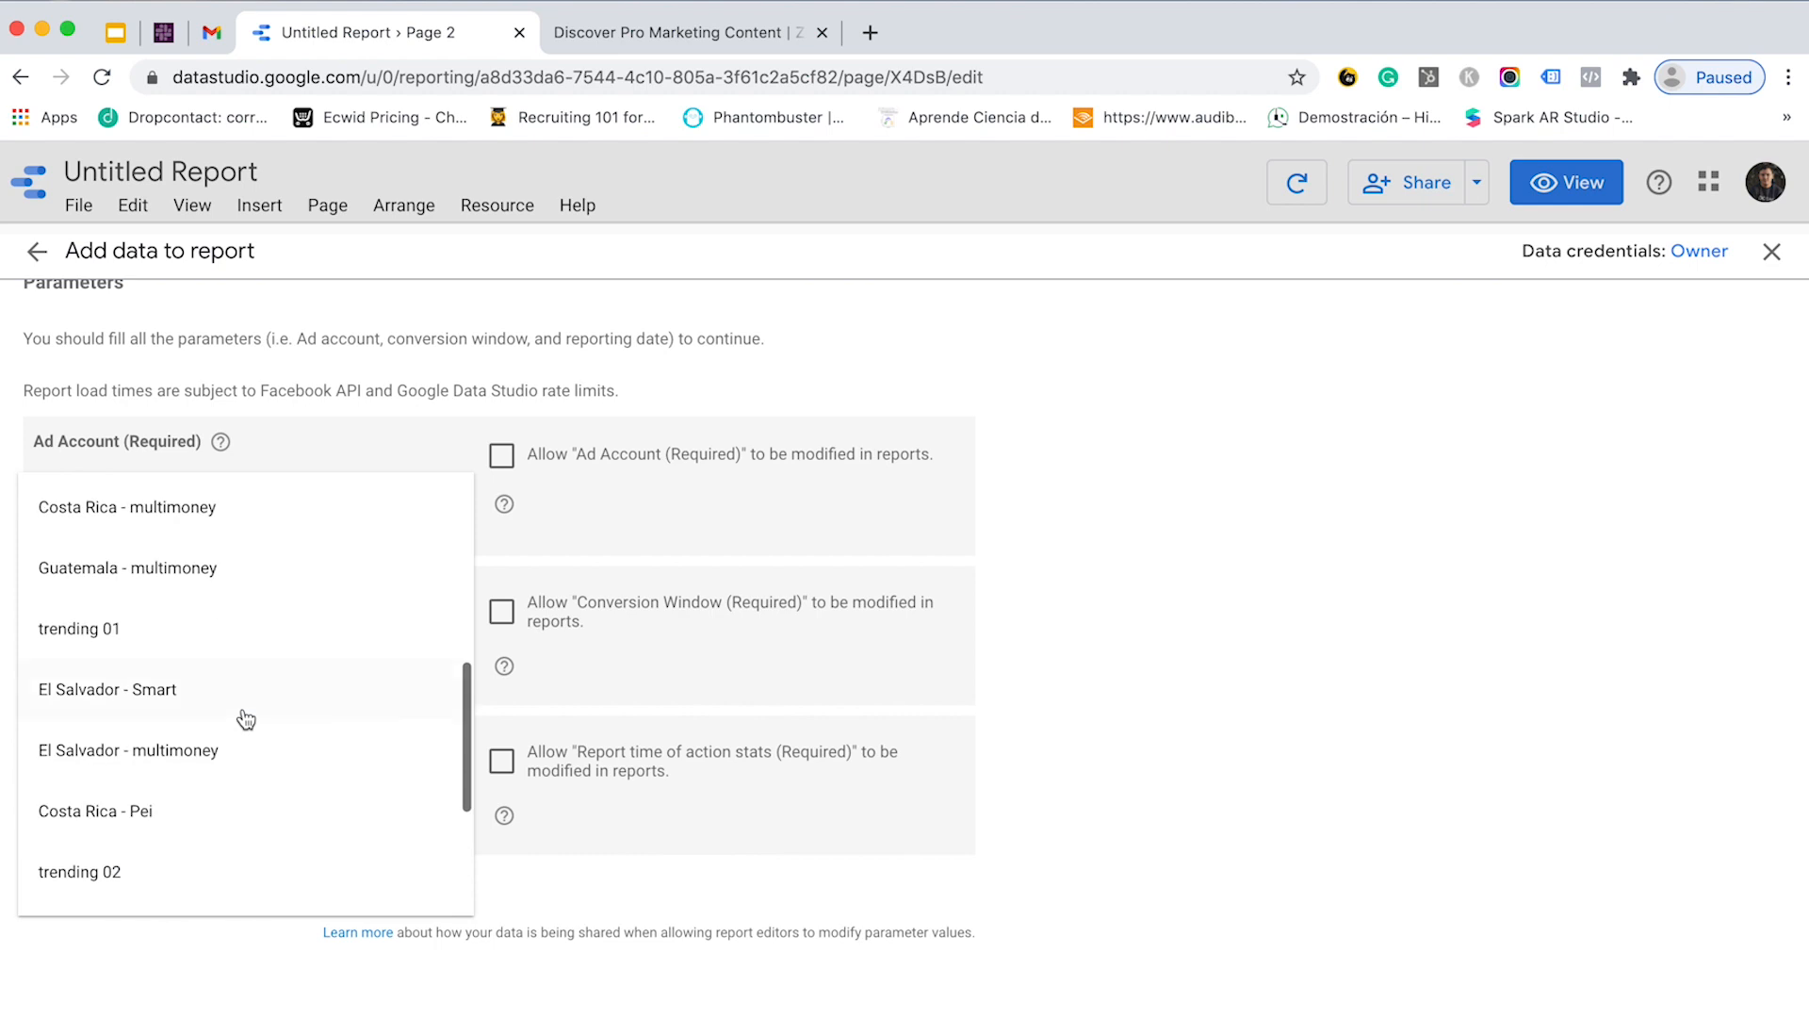
pyautogui.click(156, 637)
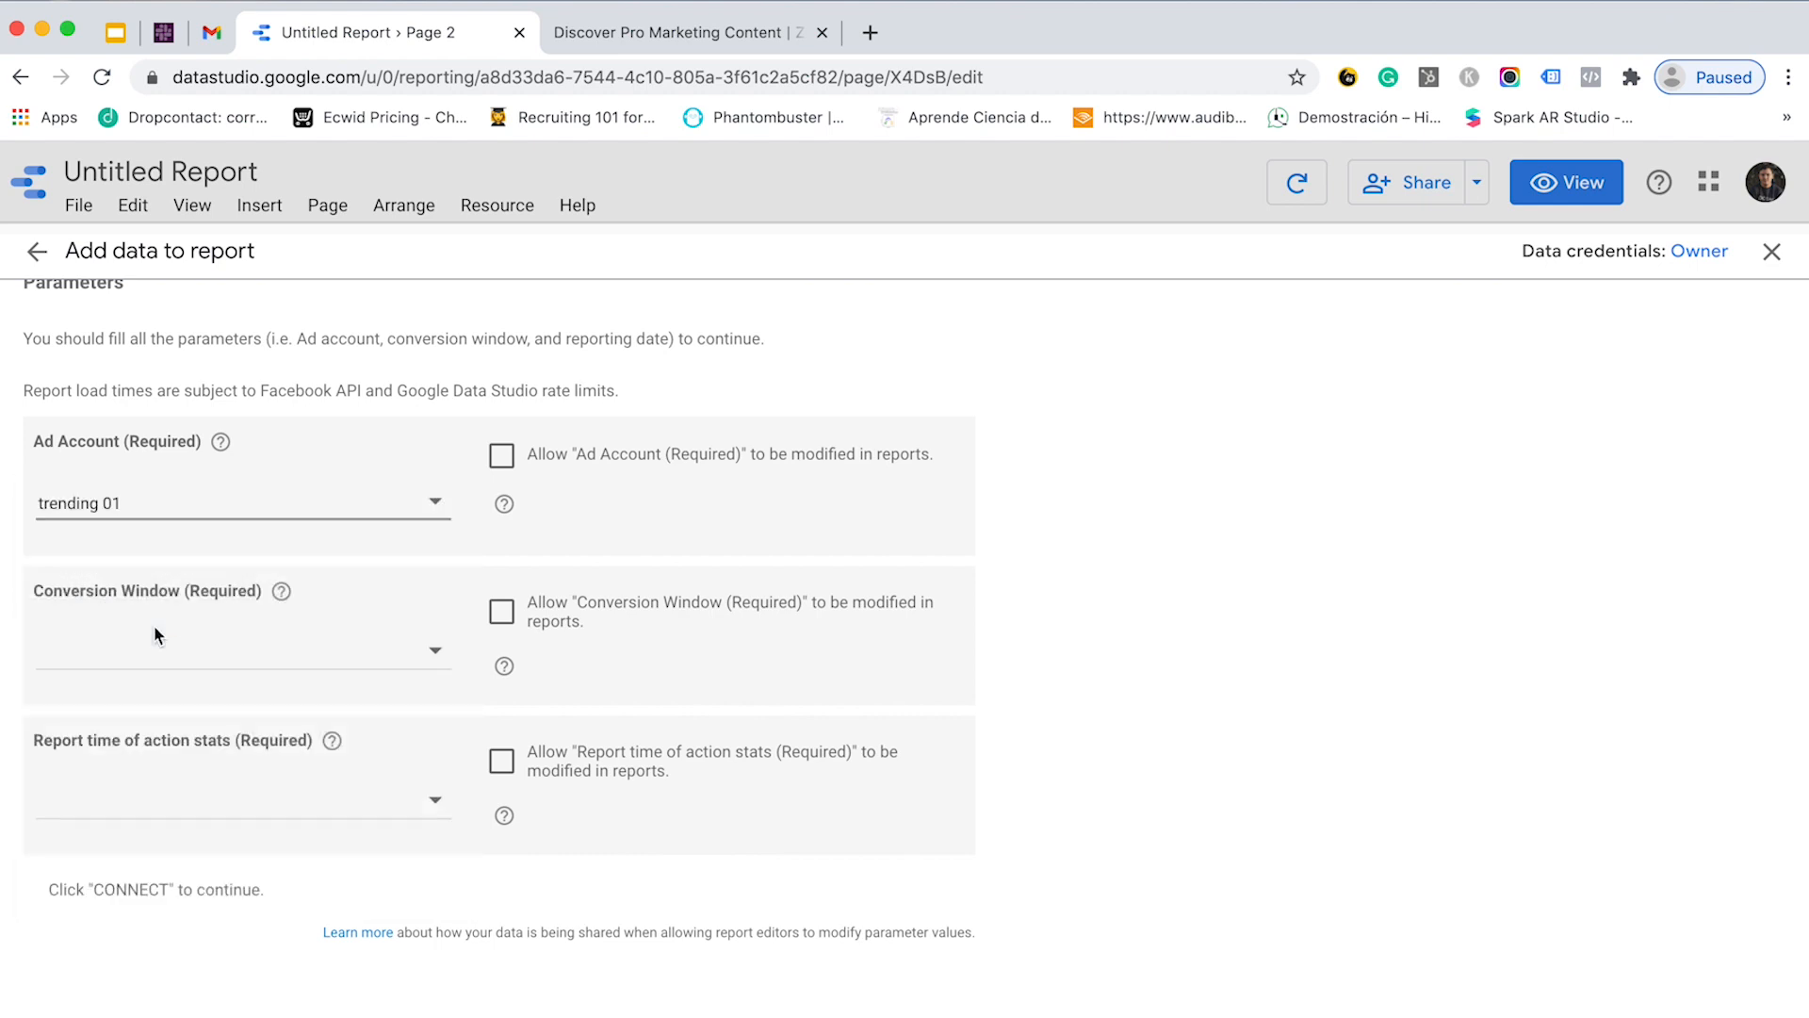
# - Set Conversion Window to 28 Days Clic + 1 Day View and report time to On impression date
pyautogui.click(239, 669)
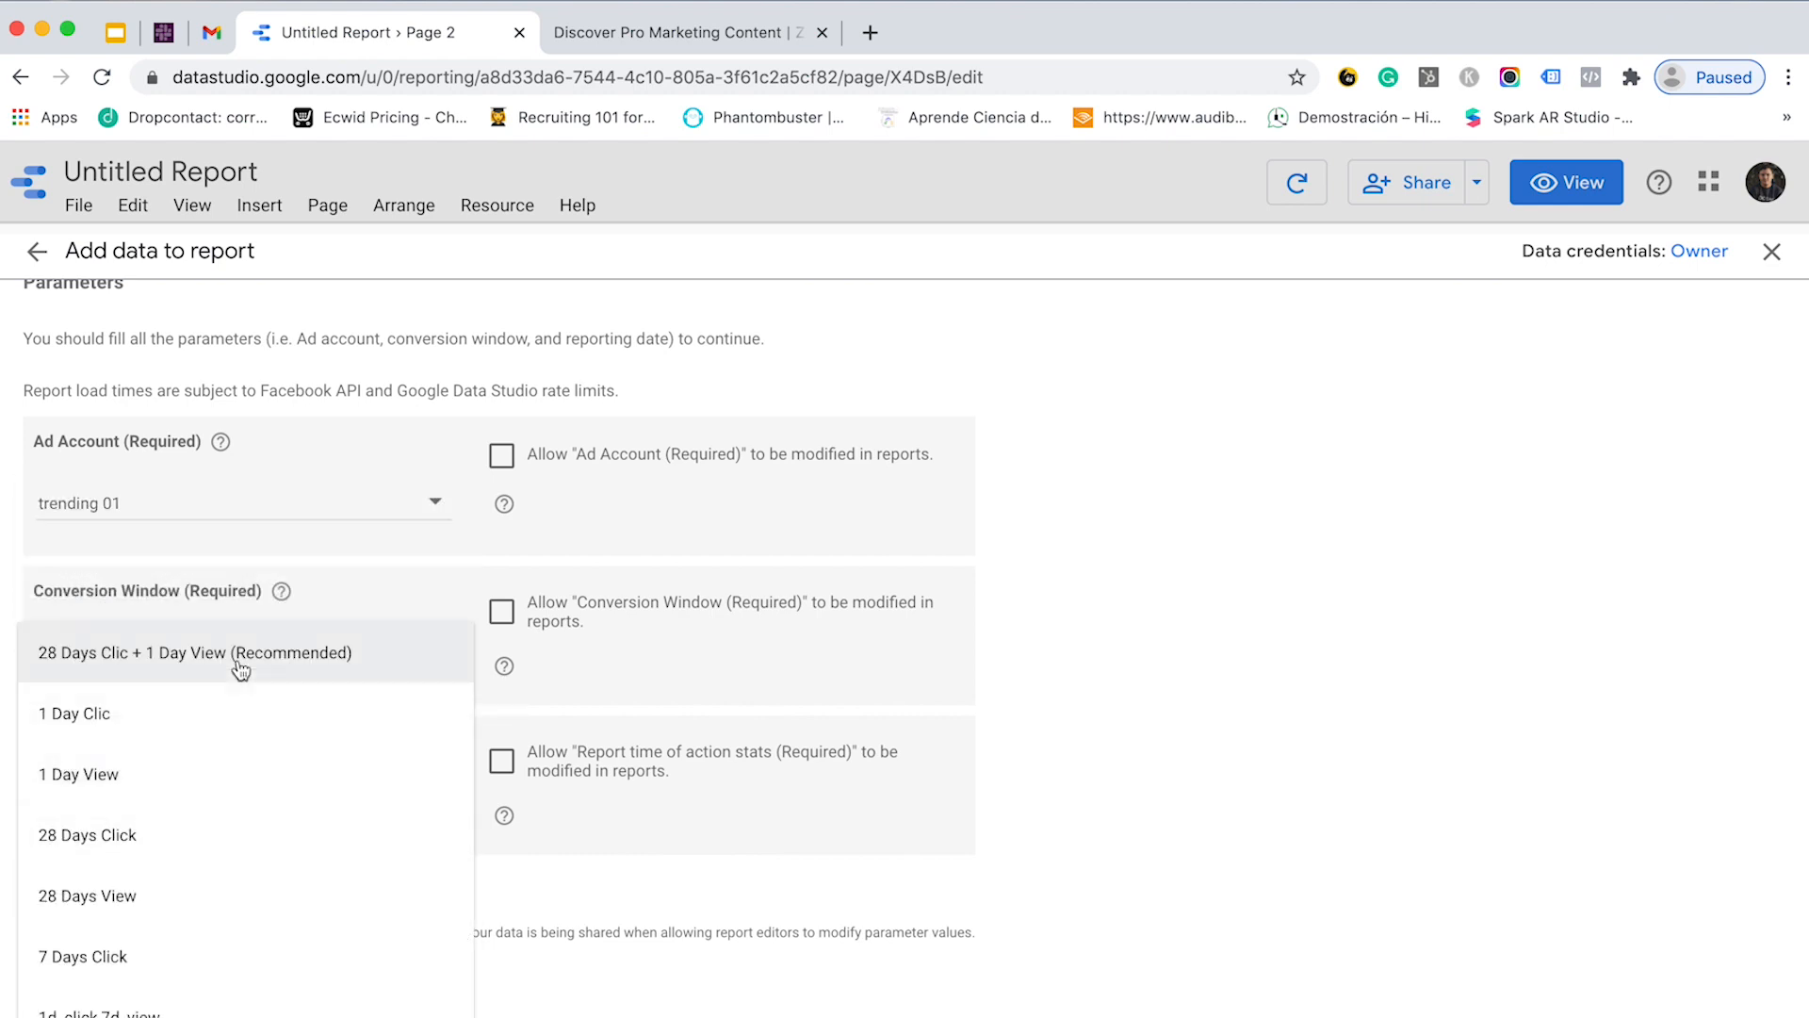
pyautogui.click(268, 656)
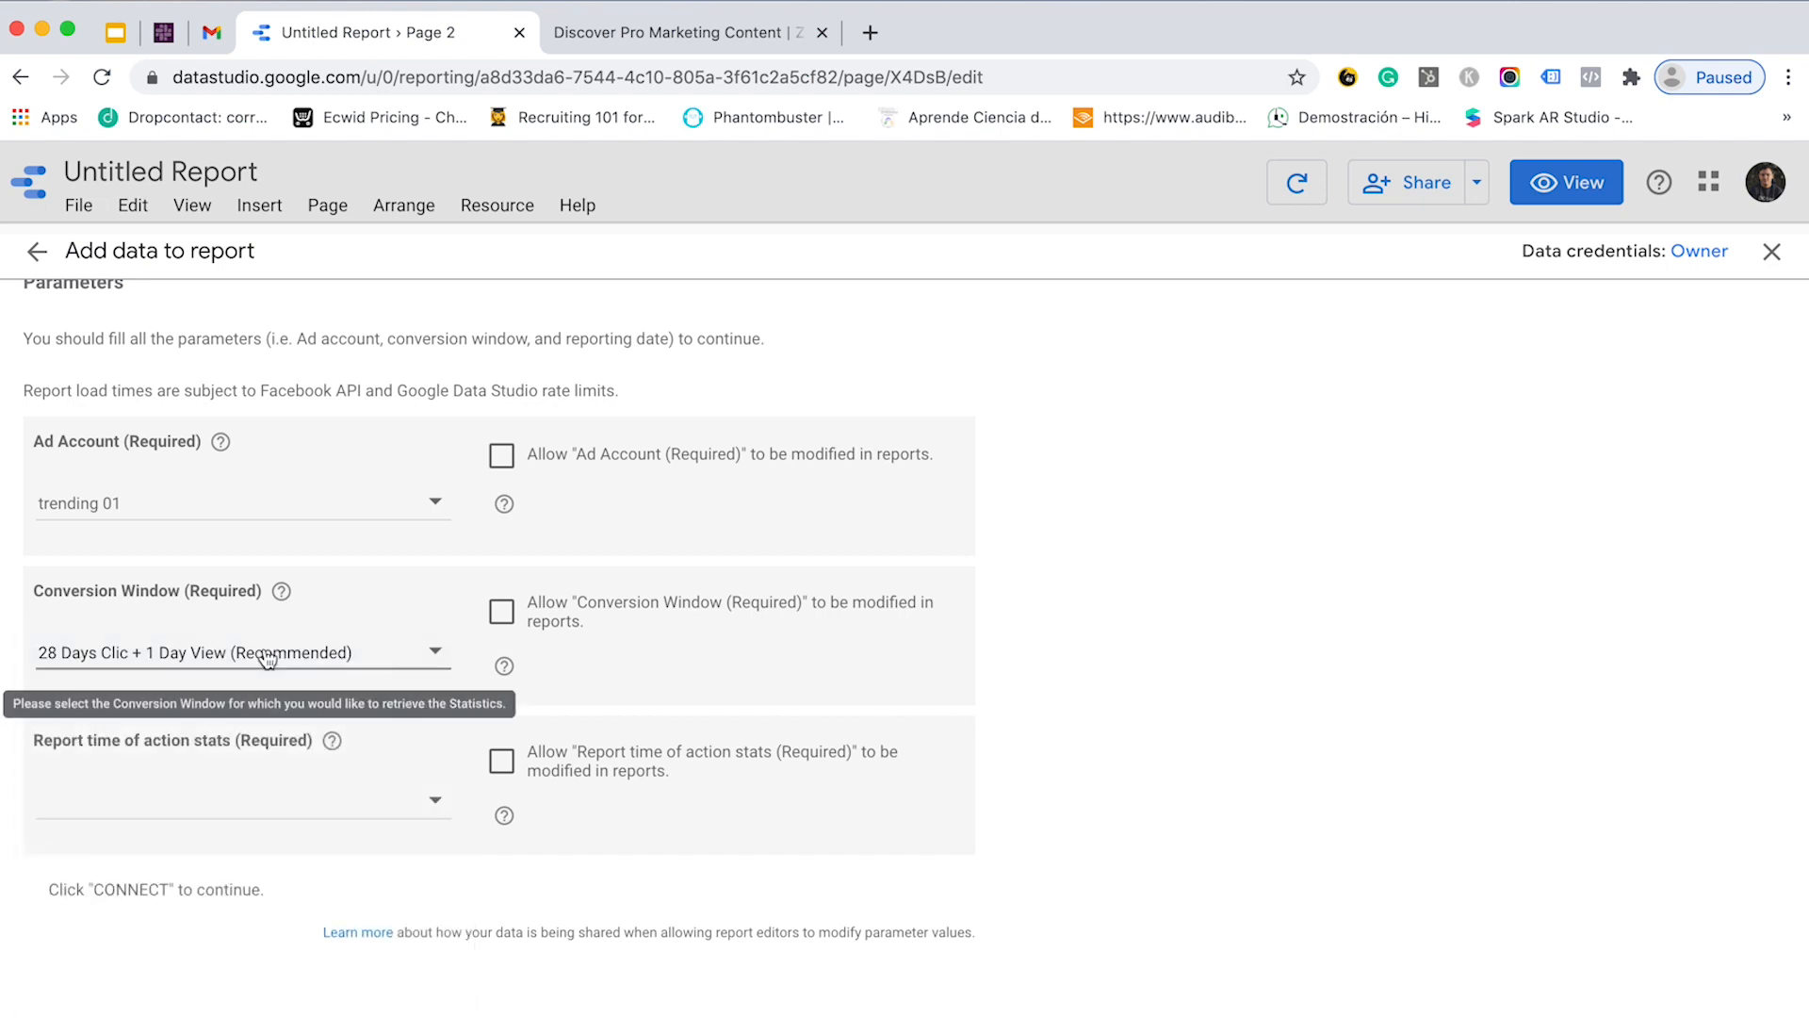
pyautogui.click(256, 801)
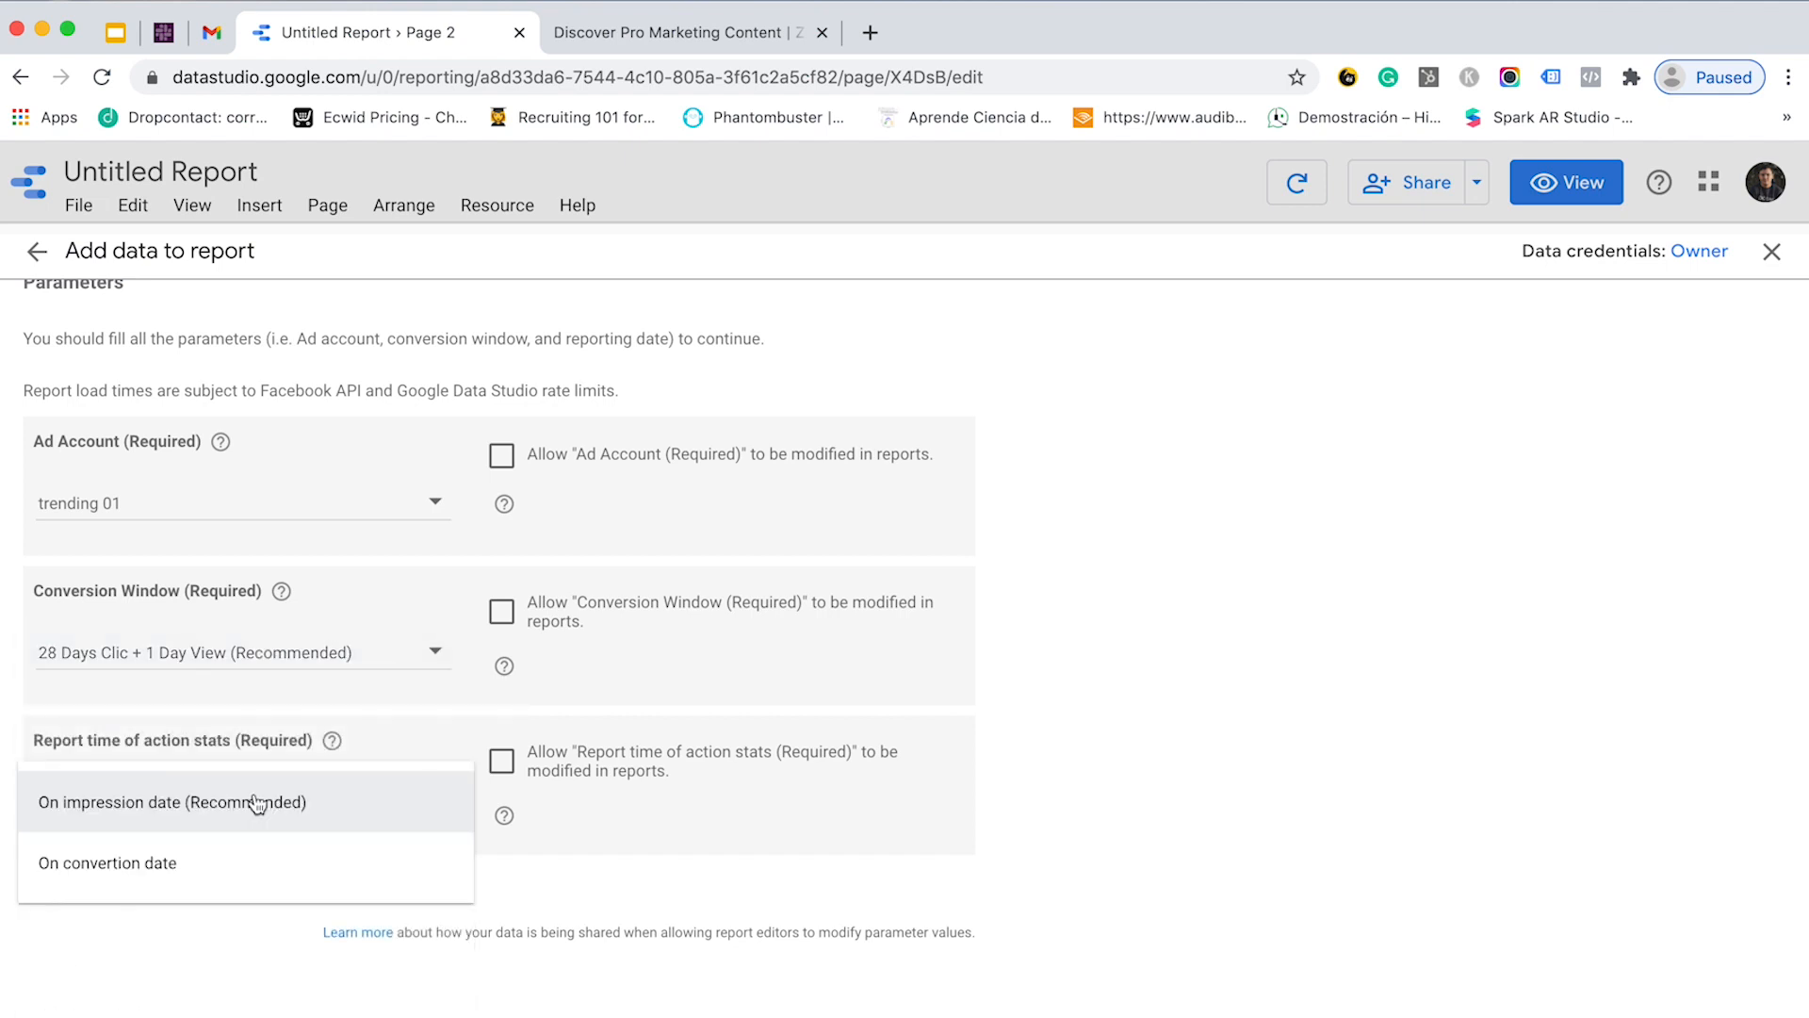
pyautogui.click(219, 803)
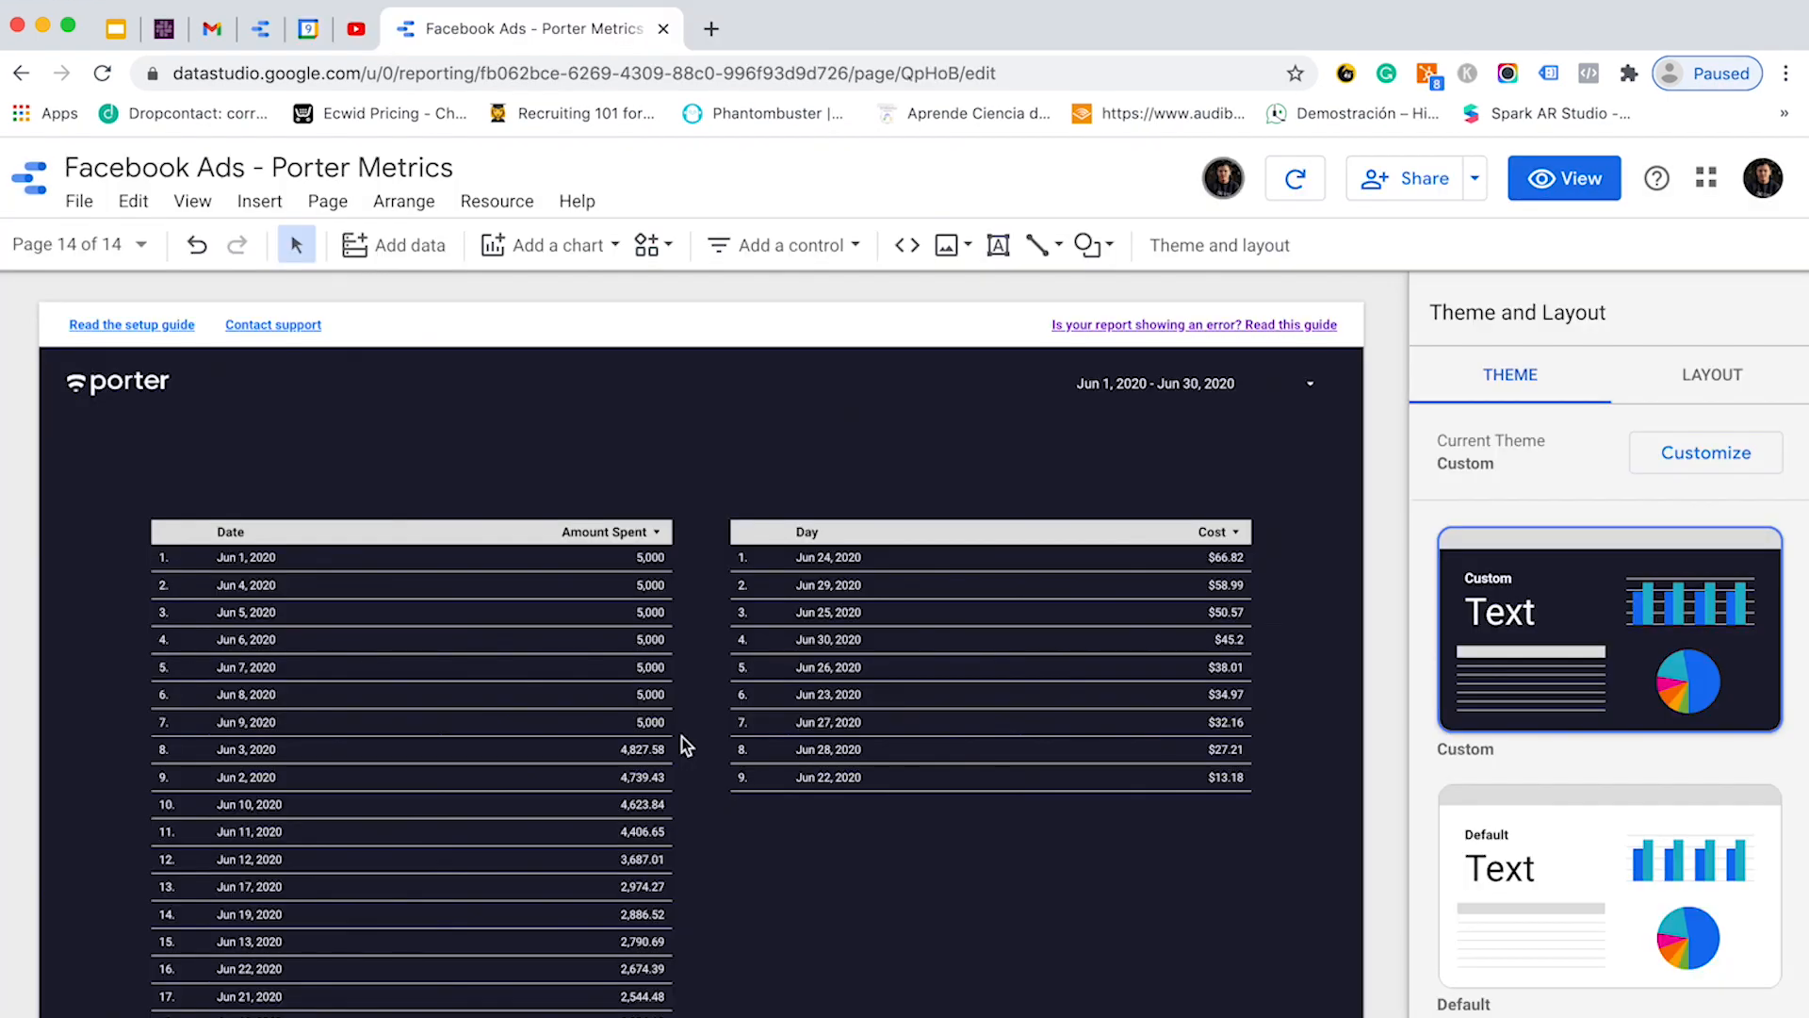
# - Inspect the Date/Amount Spent and Day/Cost tables' data sources, then box-select both tables
pyautogui.click(405, 670)
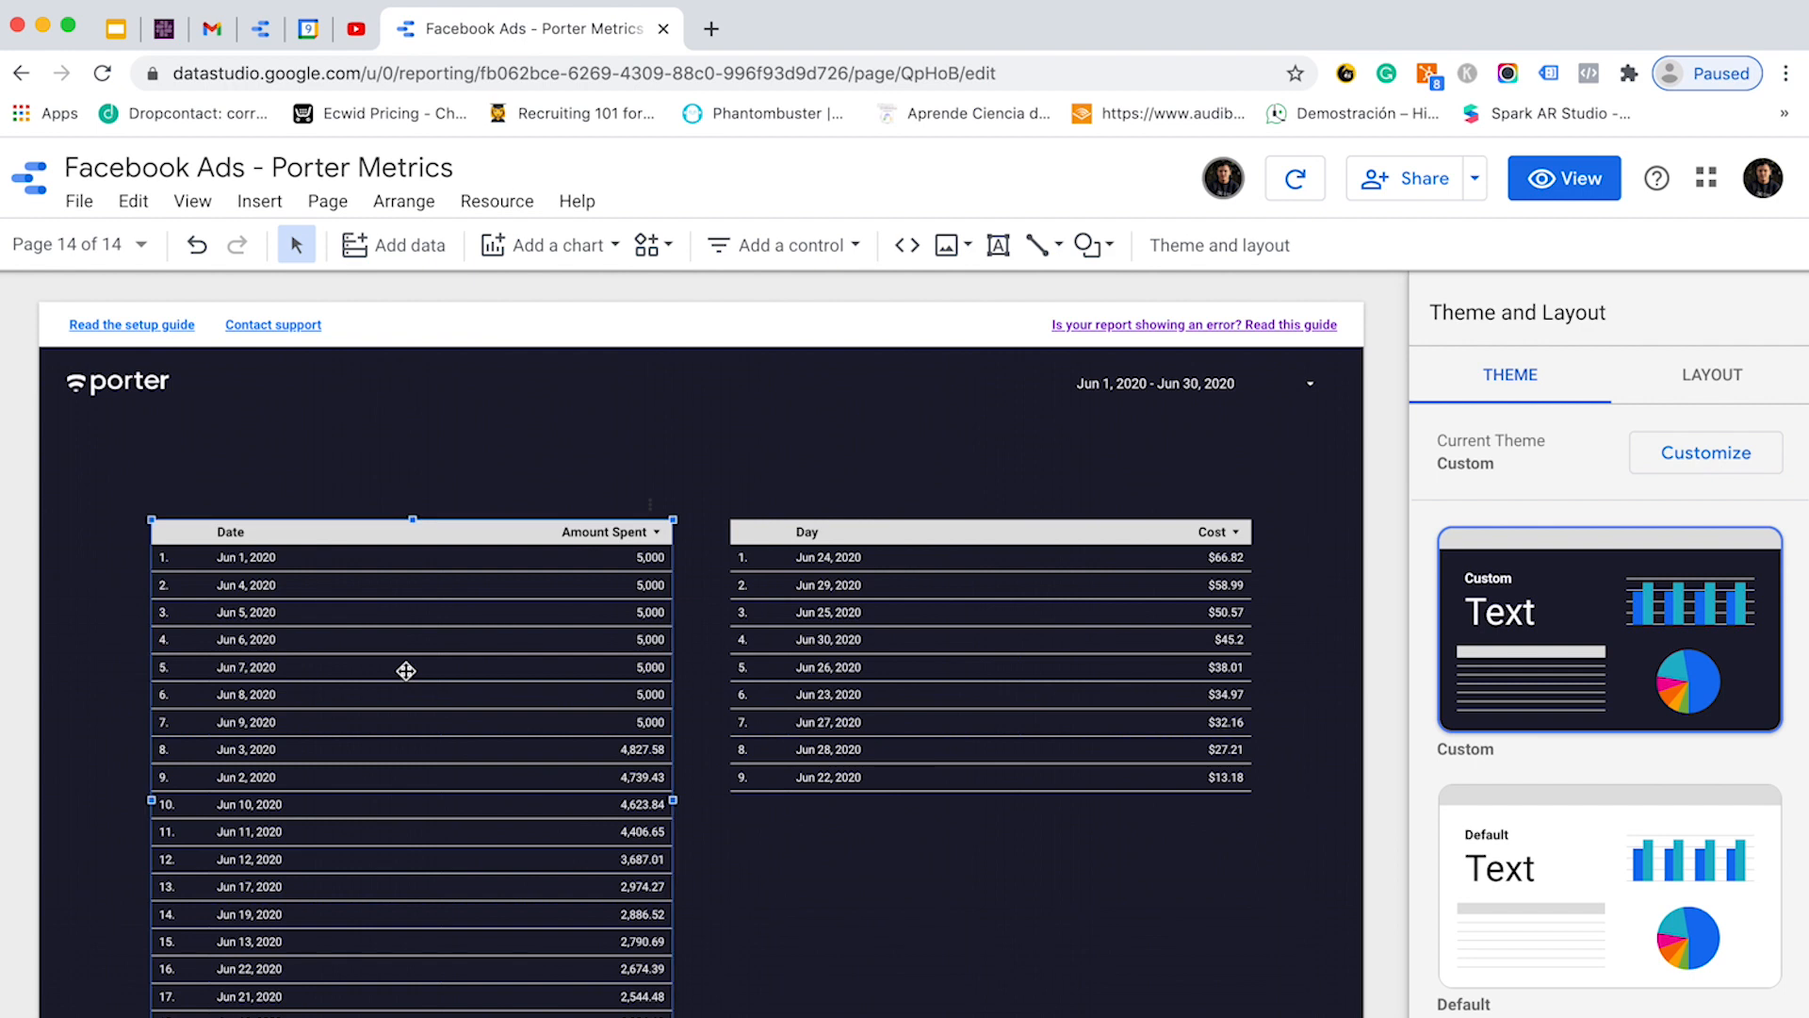
pyautogui.click(1046, 687)
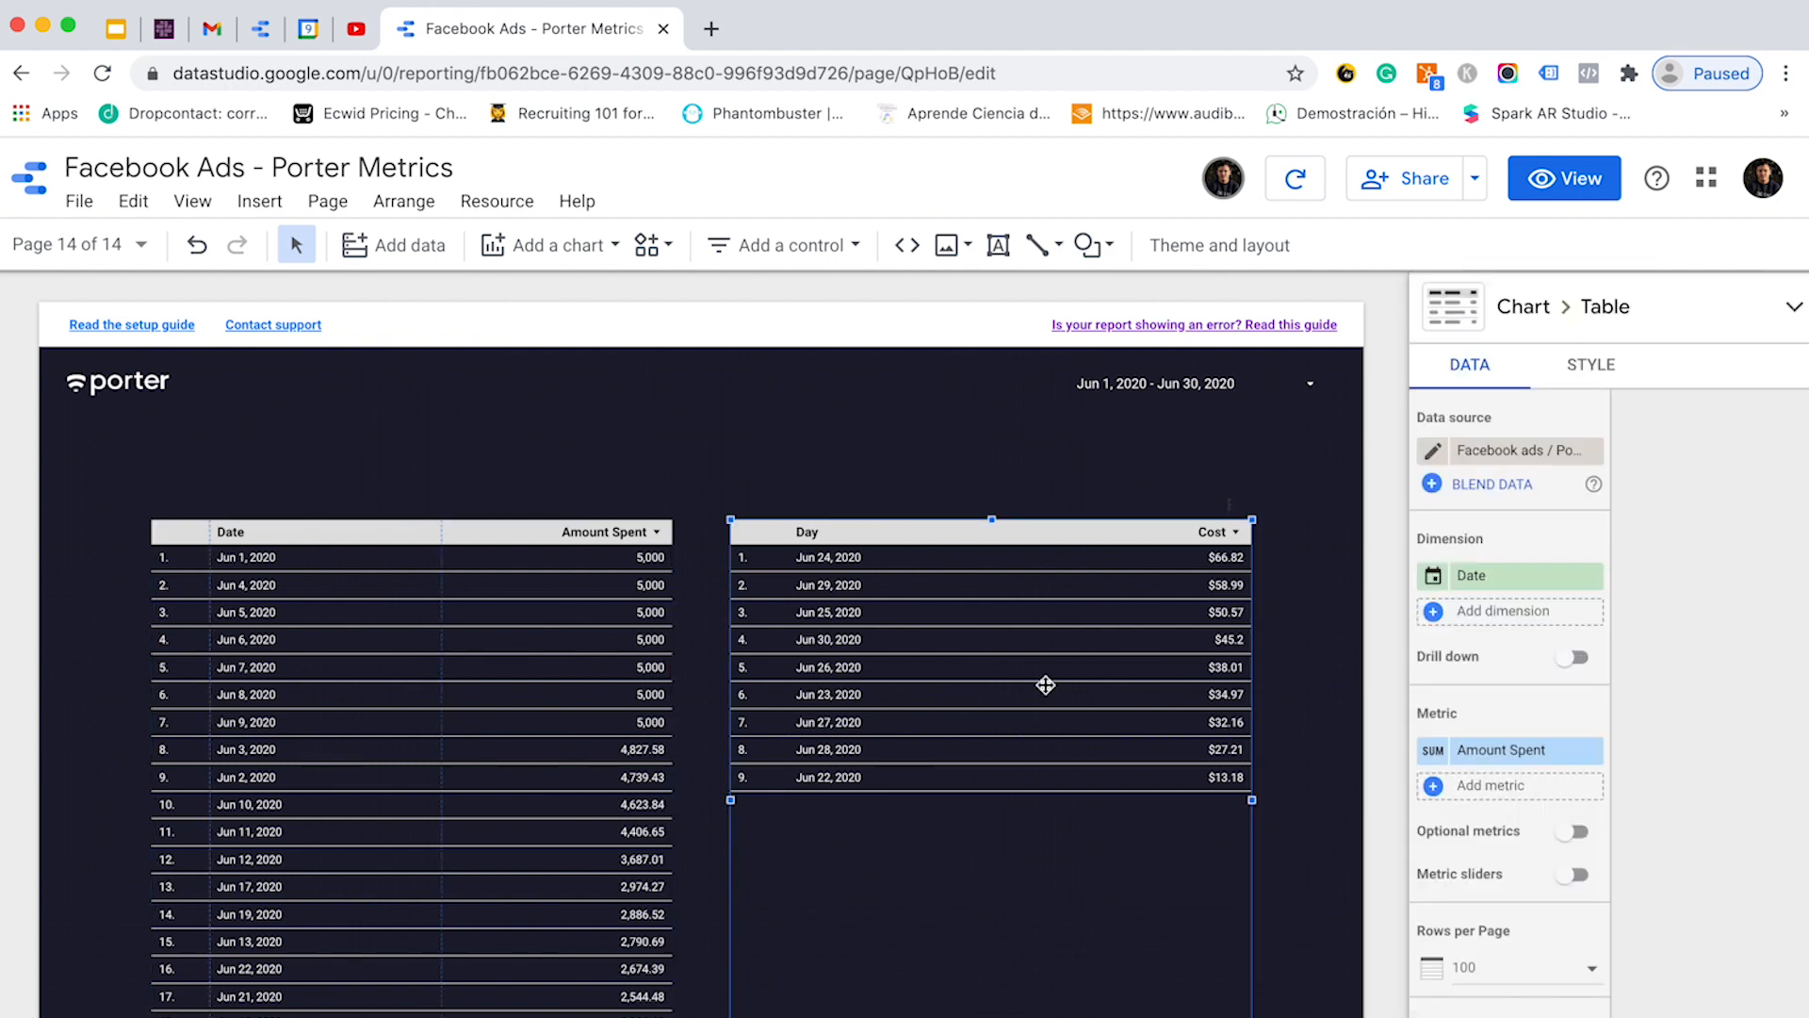
pyautogui.click(515, 649)
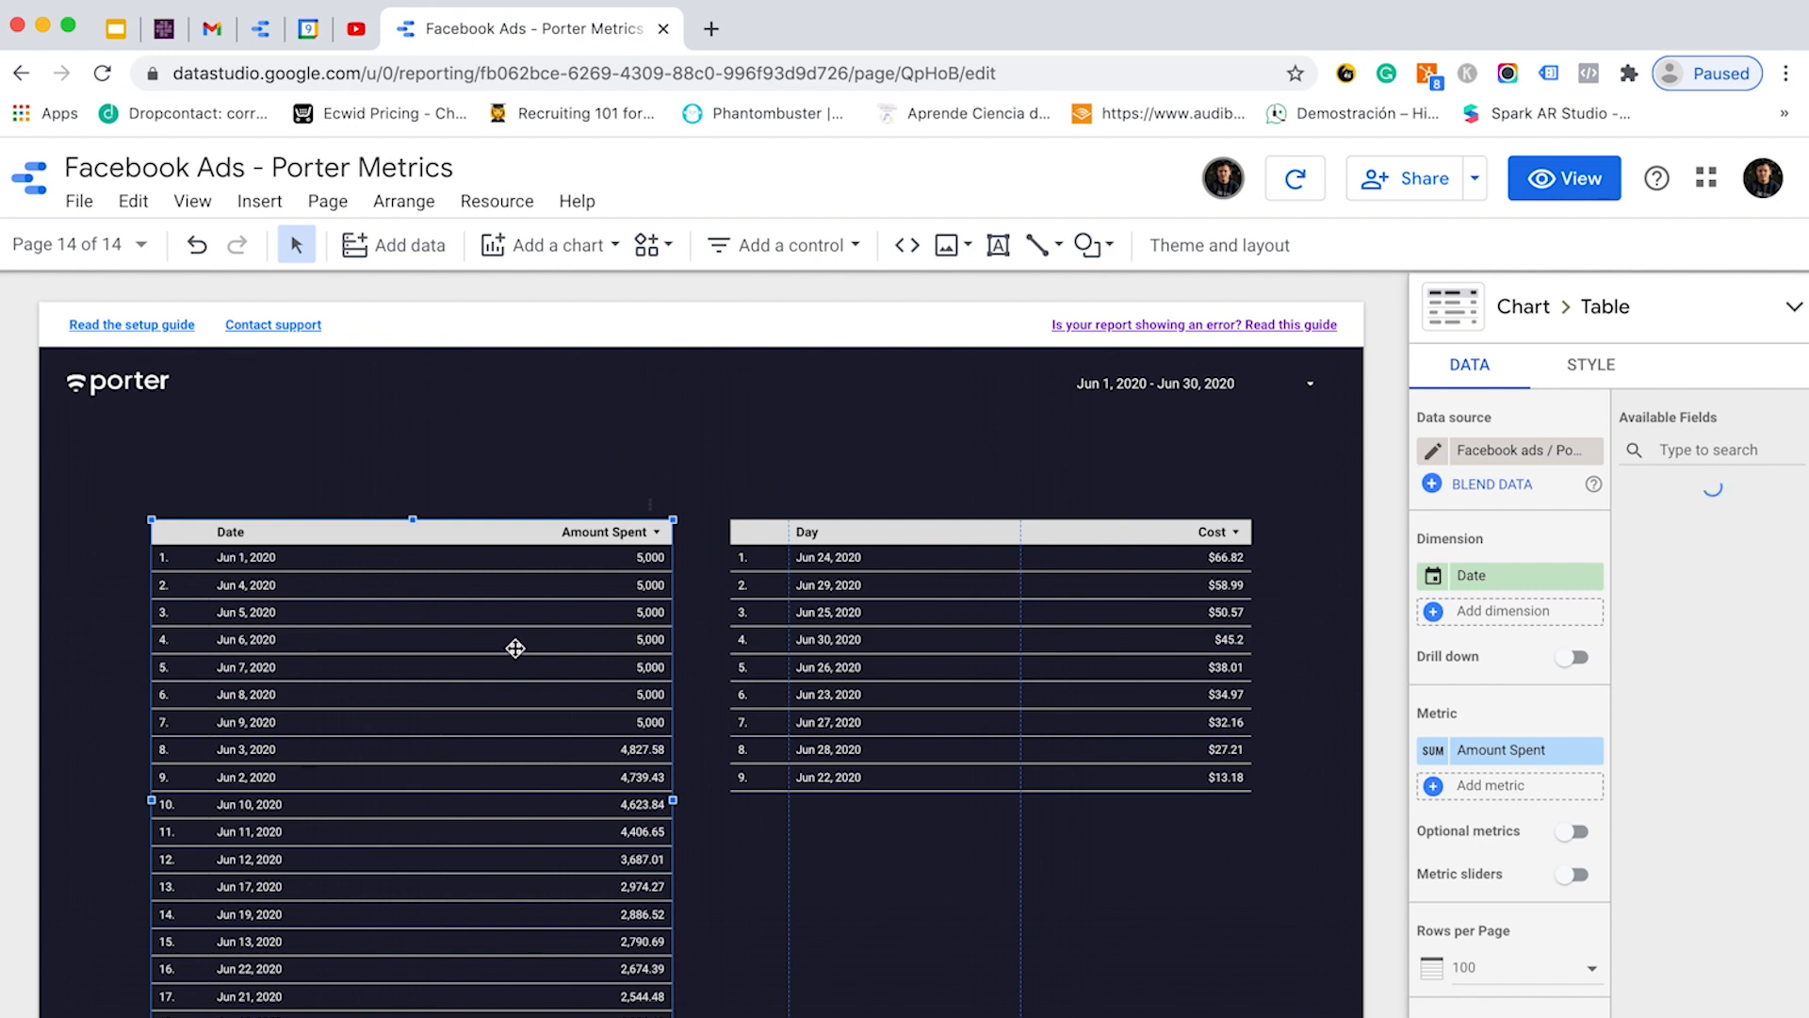
pyautogui.click(1080, 696)
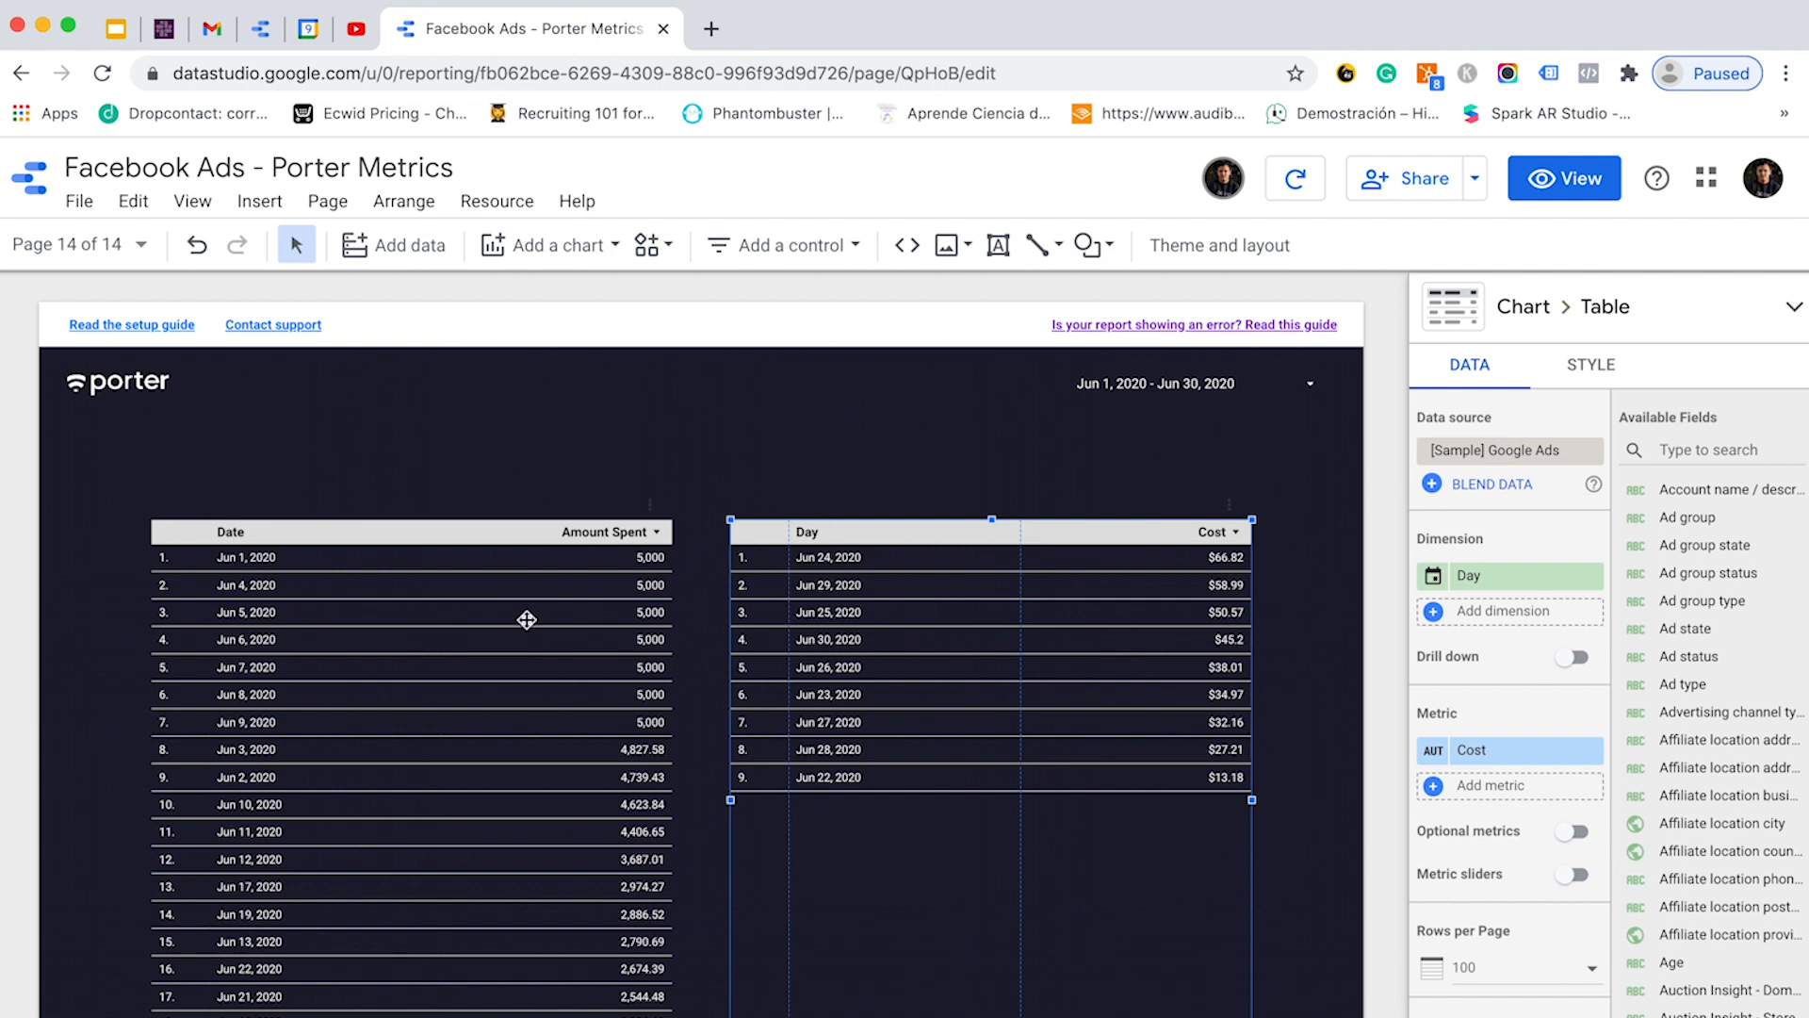
pyautogui.click(379, 655)
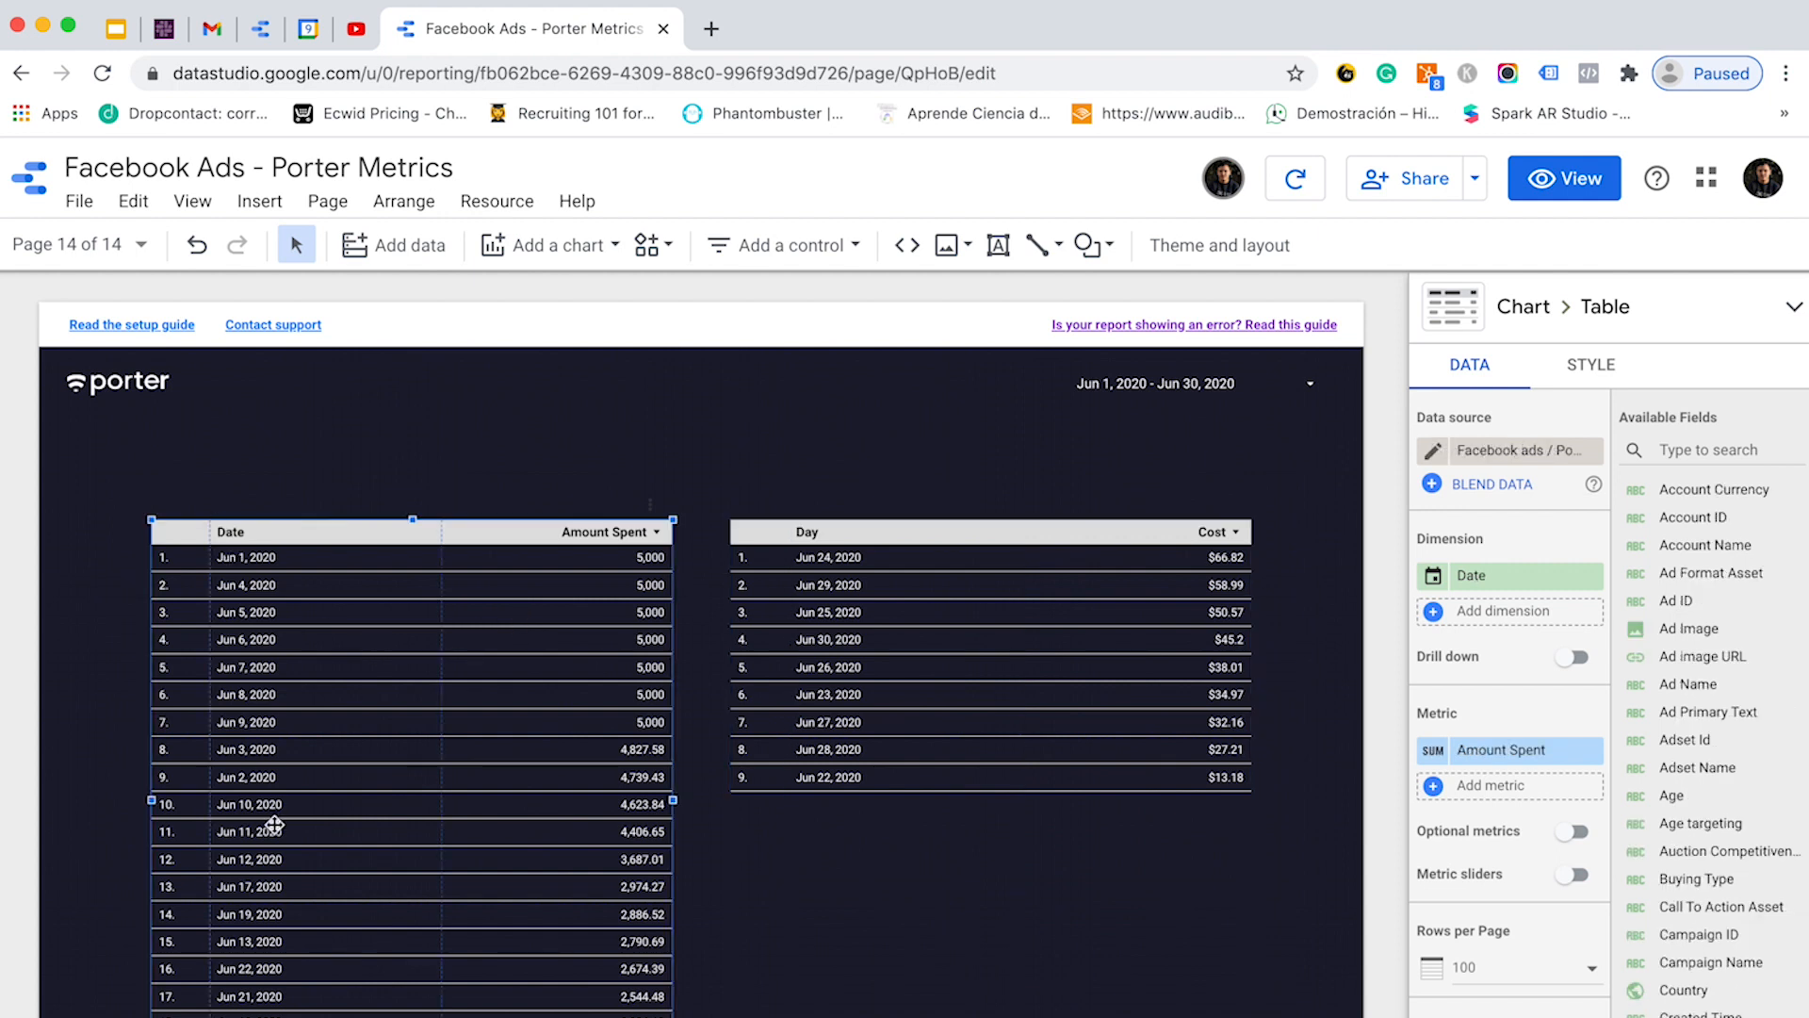
pyautogui.click(979, 733)
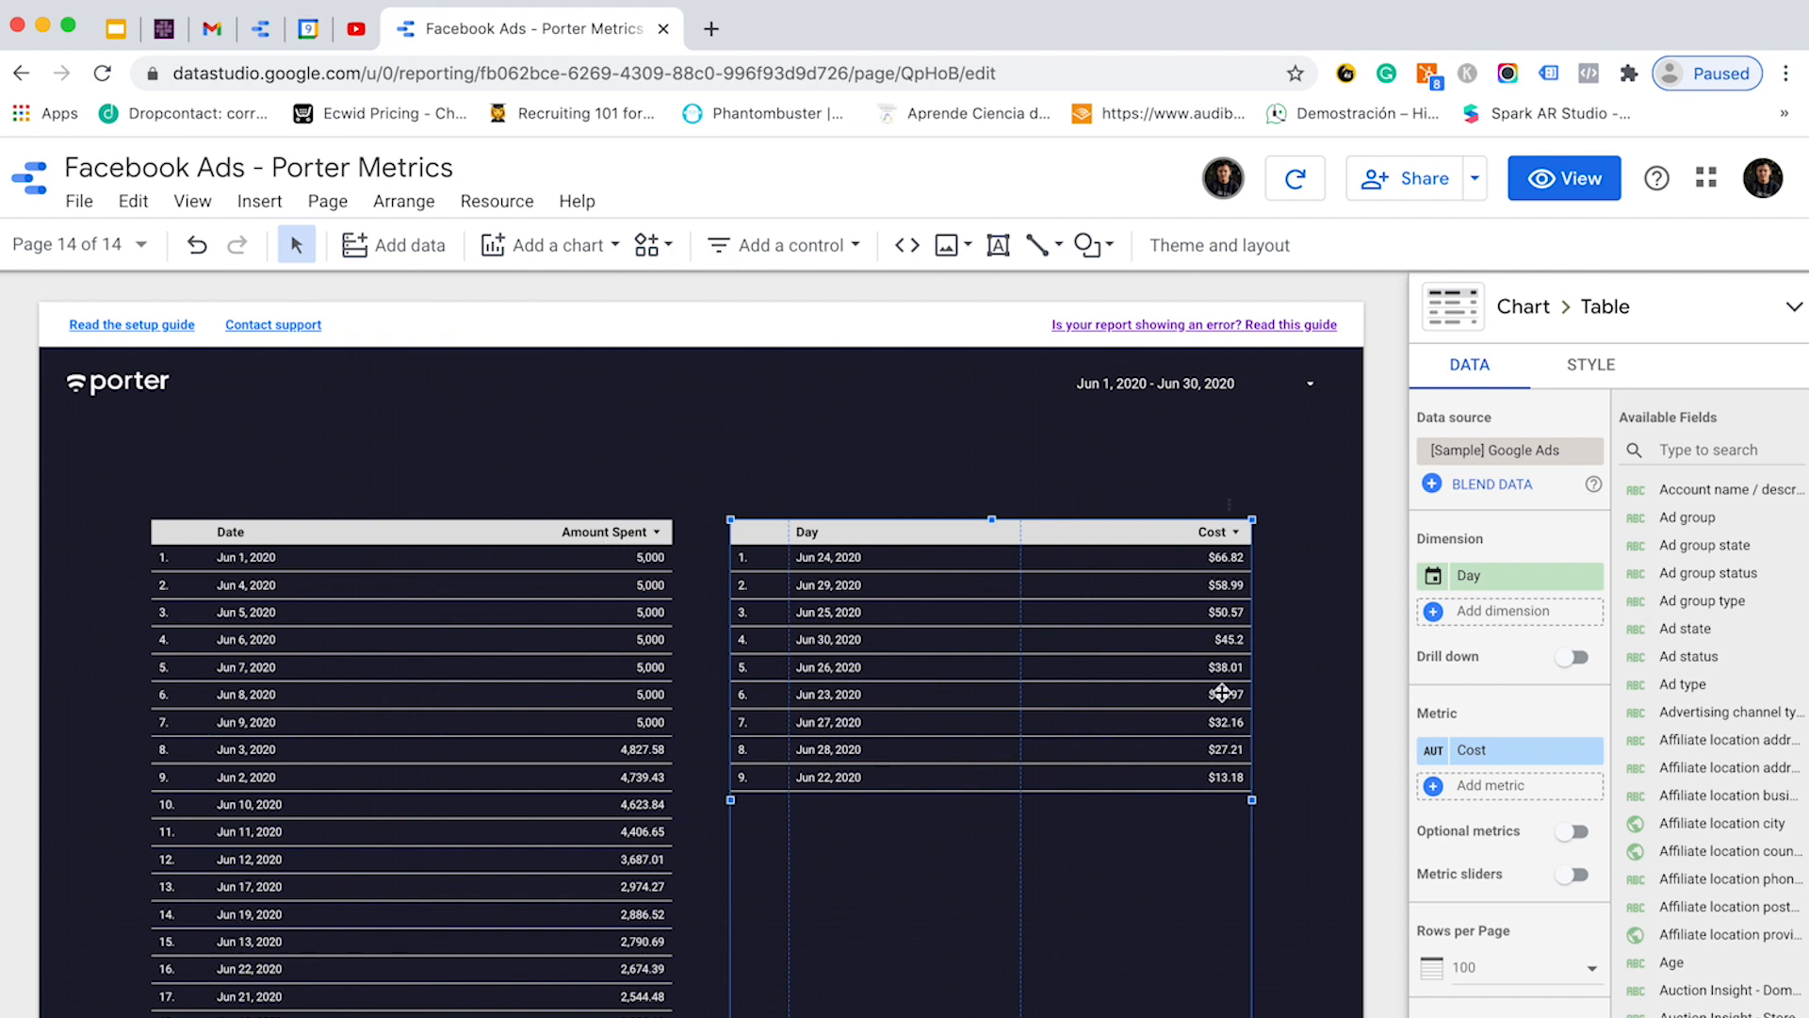
pyautogui.click(569, 452)
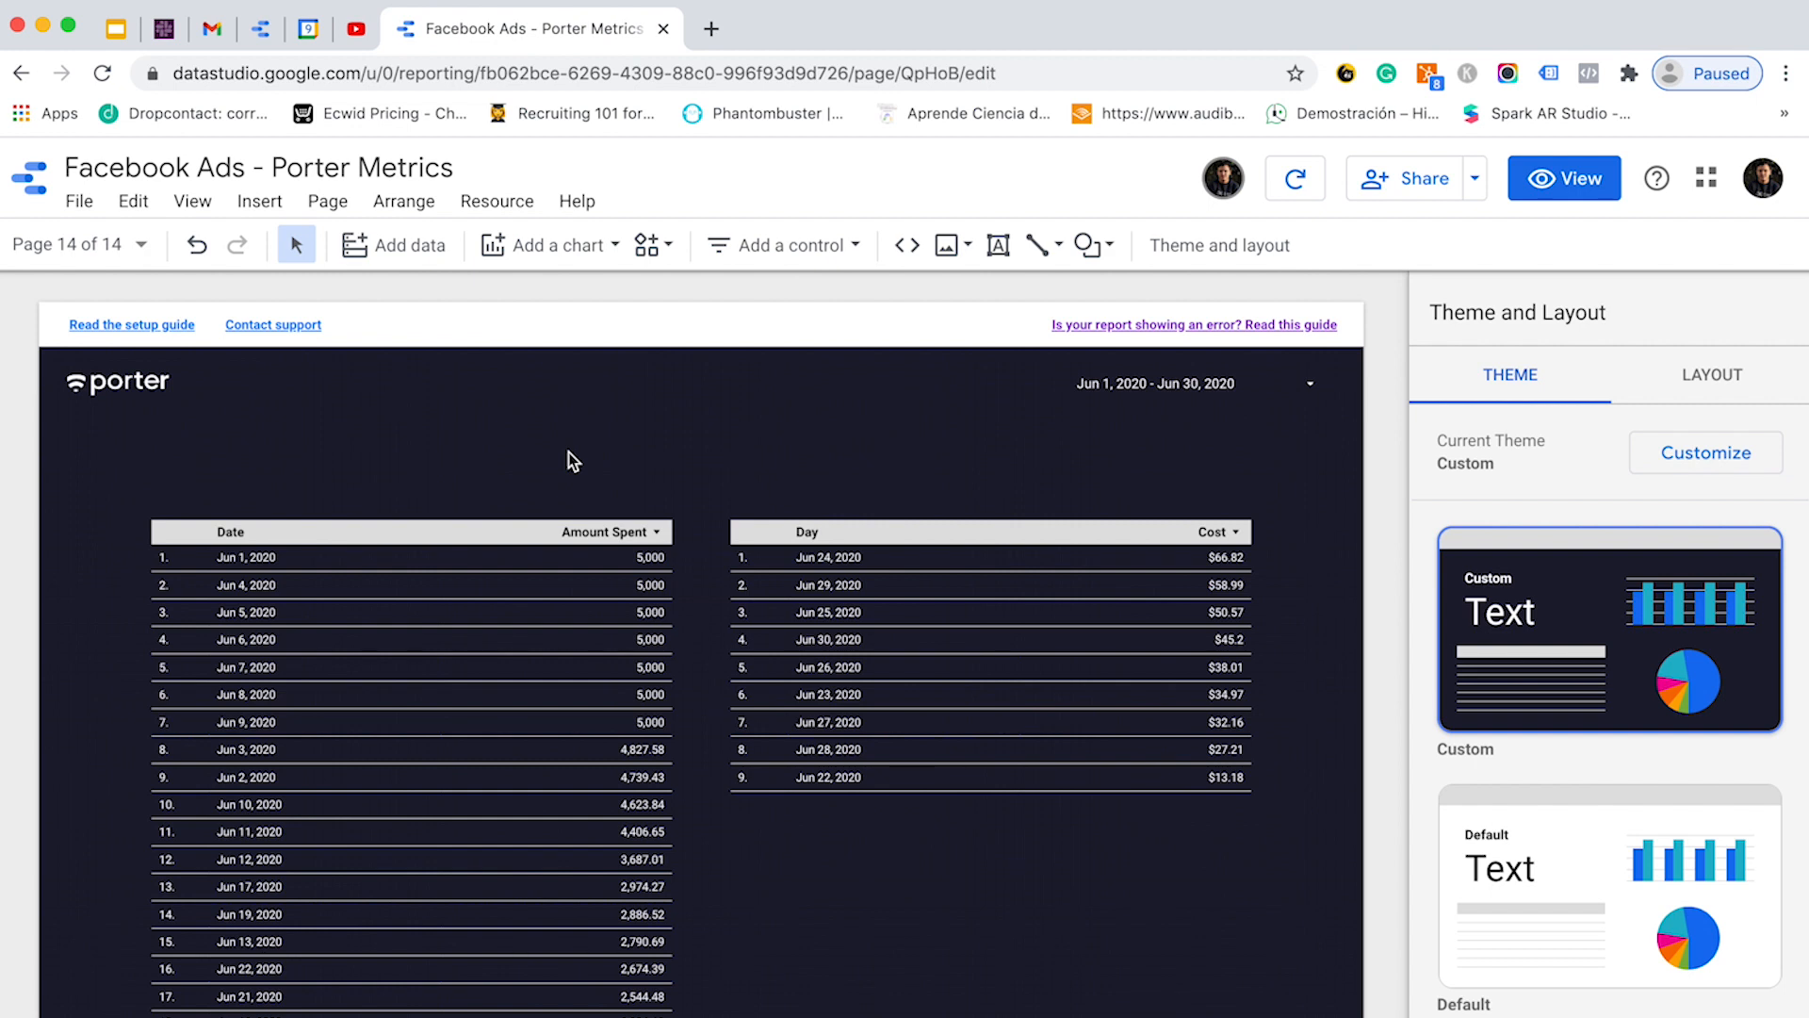
pyautogui.moveTo(485, 453); pyautogui.dragTo(916, 757)
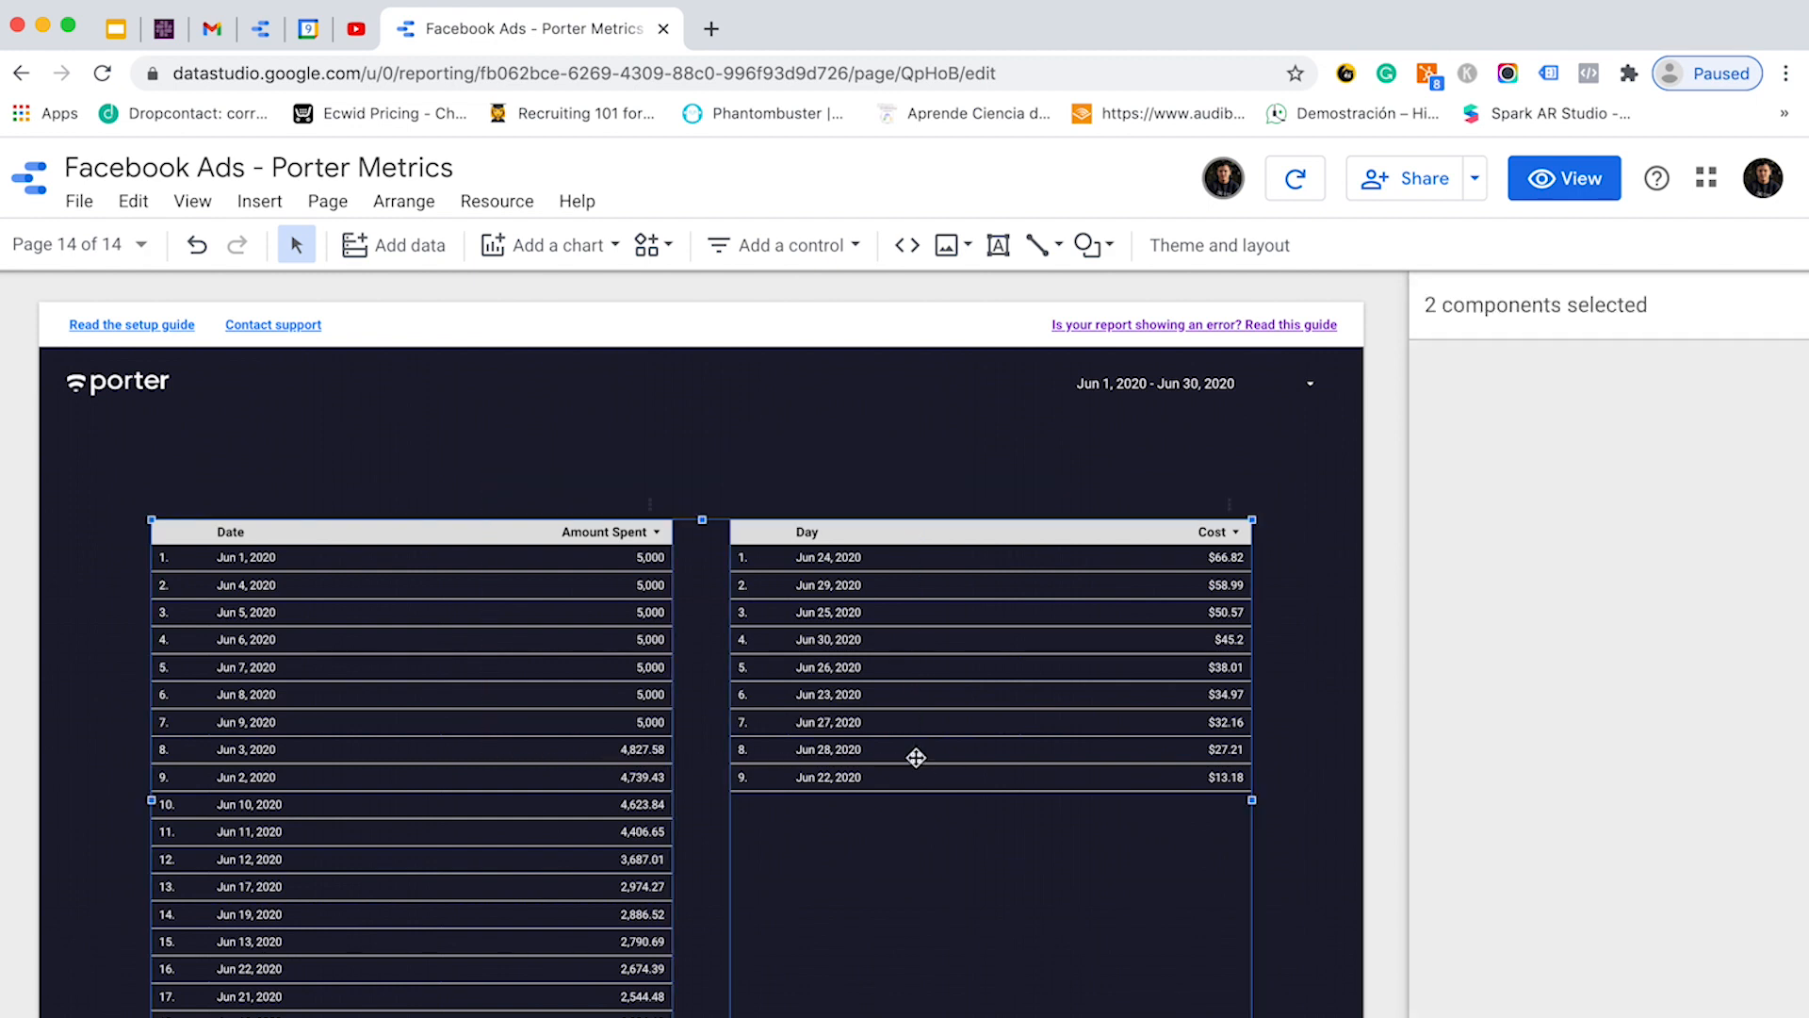
# - Blend the two tables, place the result below Day/Cost, and make Amount Spent a metric
pyautogui.rightClick(892, 641)
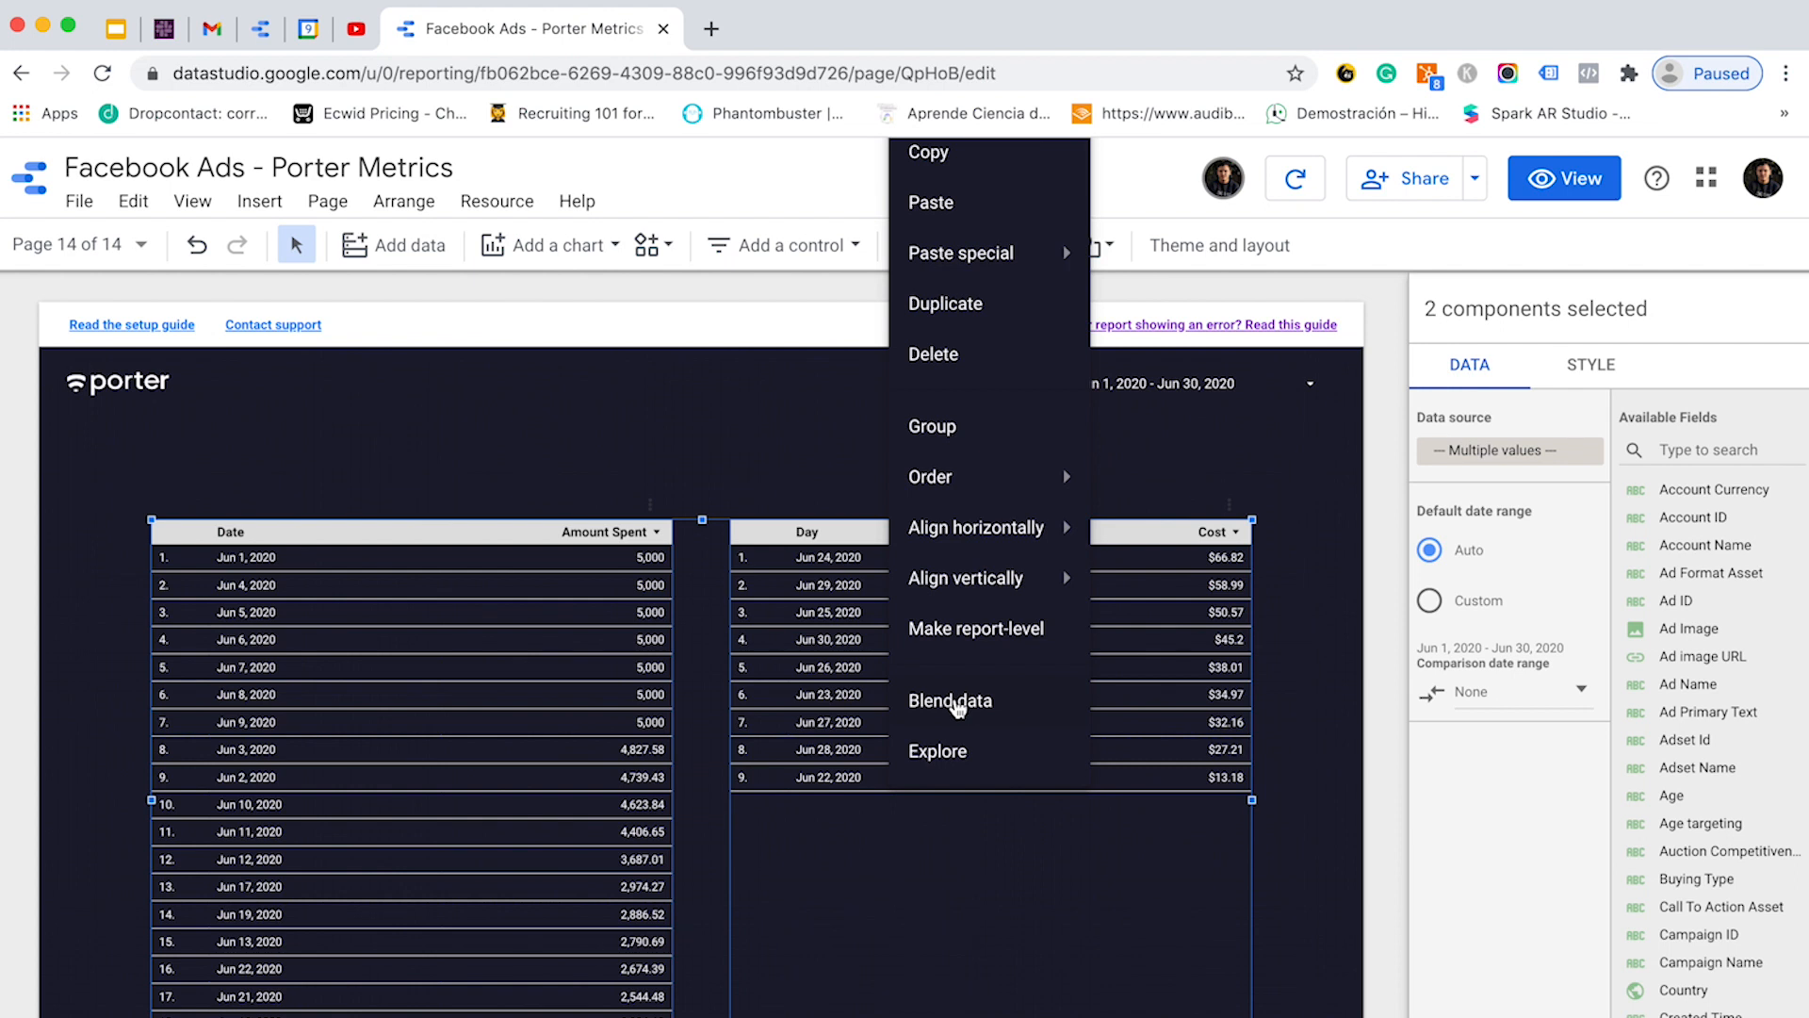
pyautogui.click(941, 696)
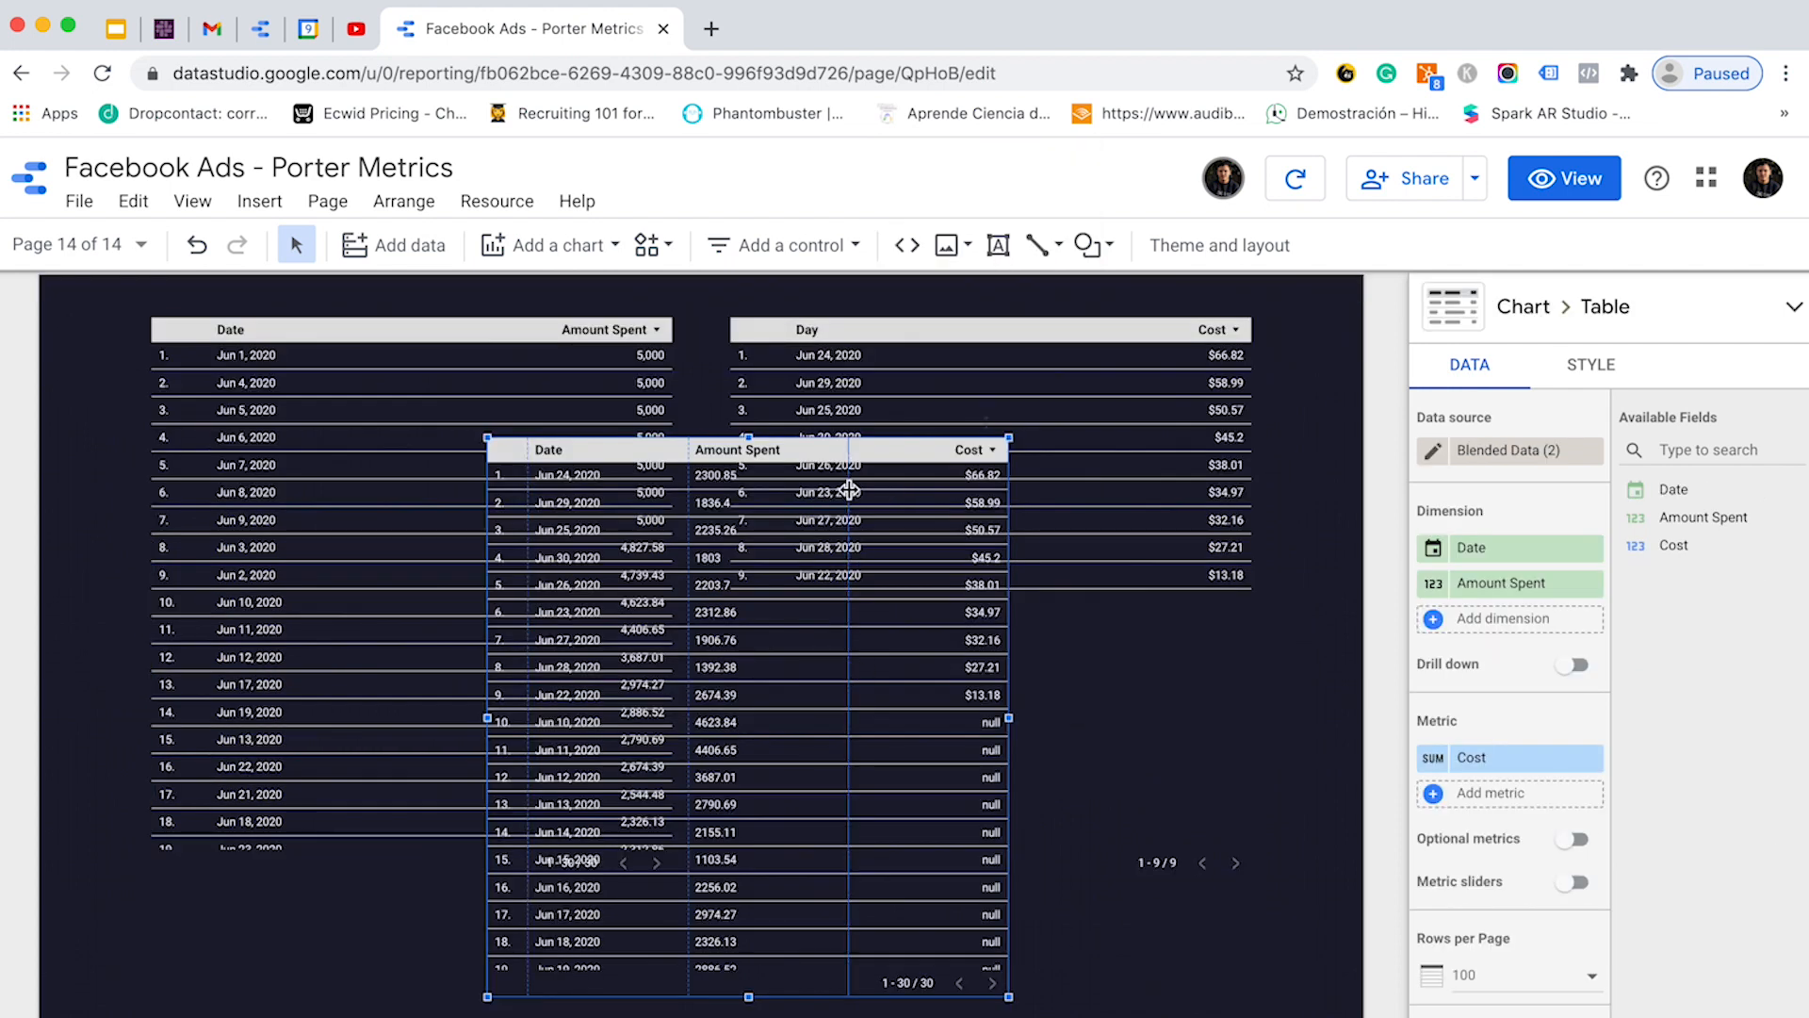
pyautogui.moveTo(860, 483); pyautogui.dragTo(1112, 810)
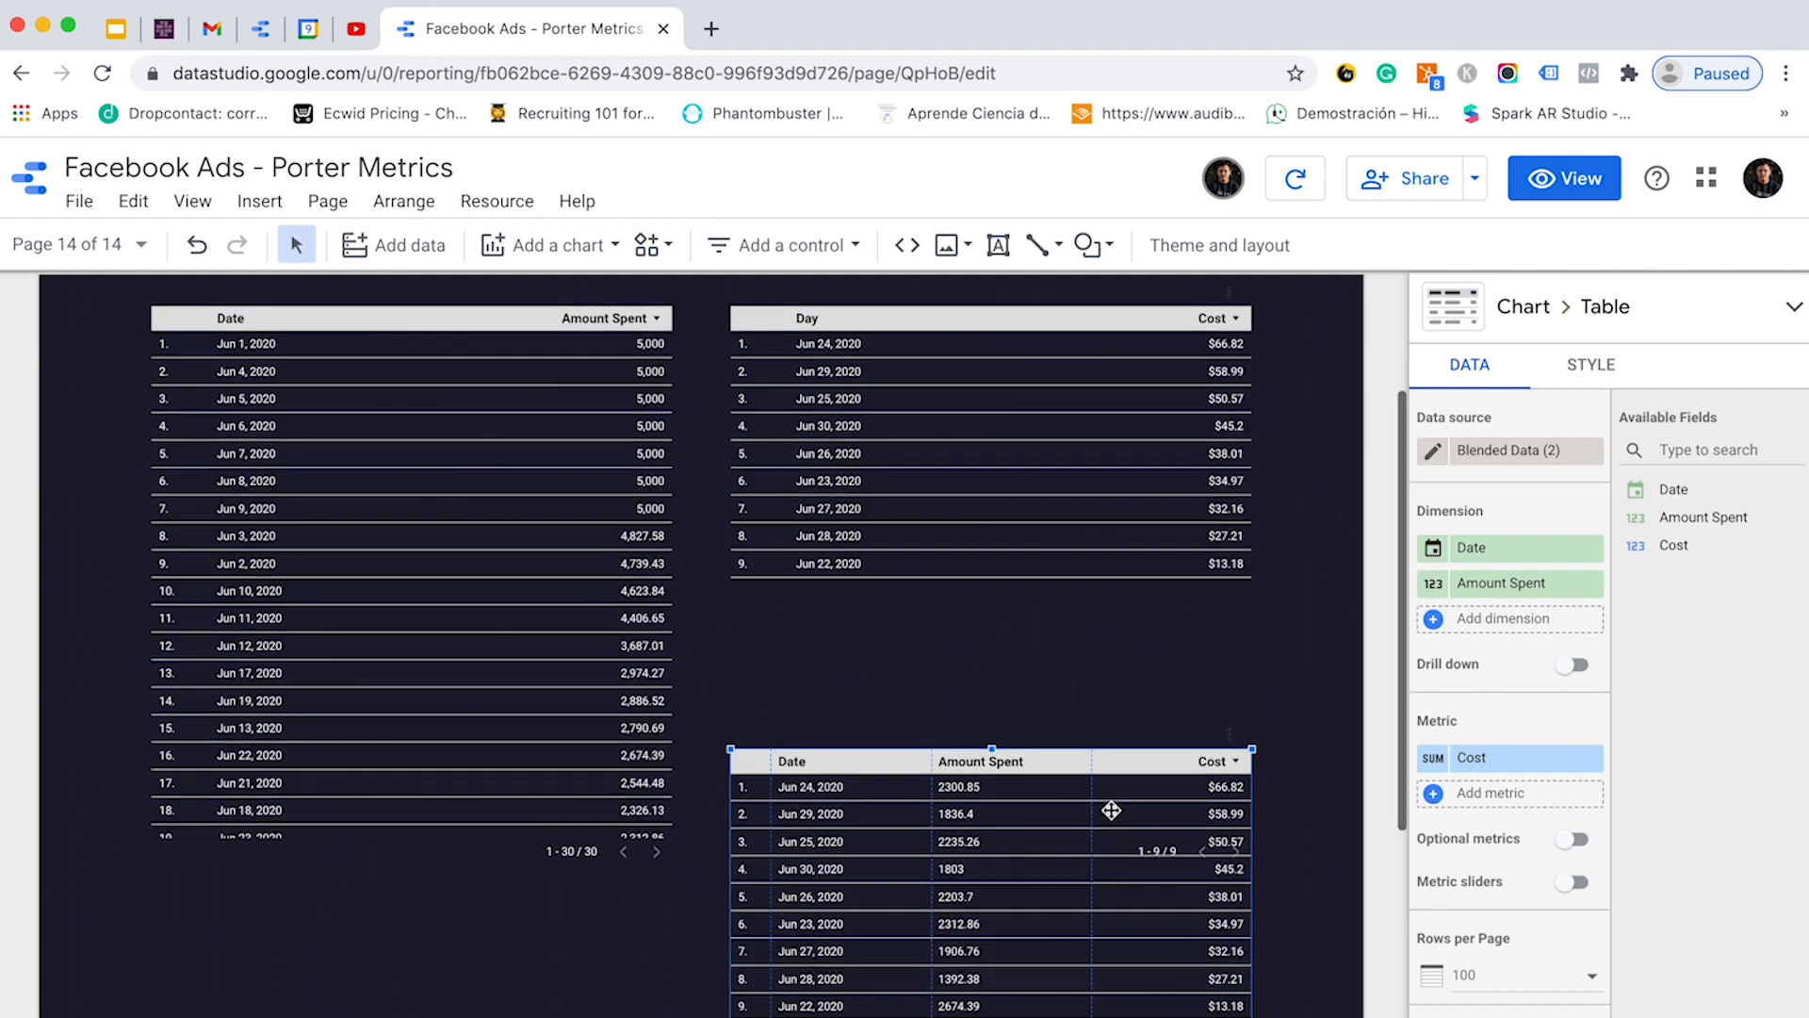
pyautogui.scroll(-3, 1112, 811)
pyautogui.moveTo(1112, 811); pyautogui.dragTo(994, 673)
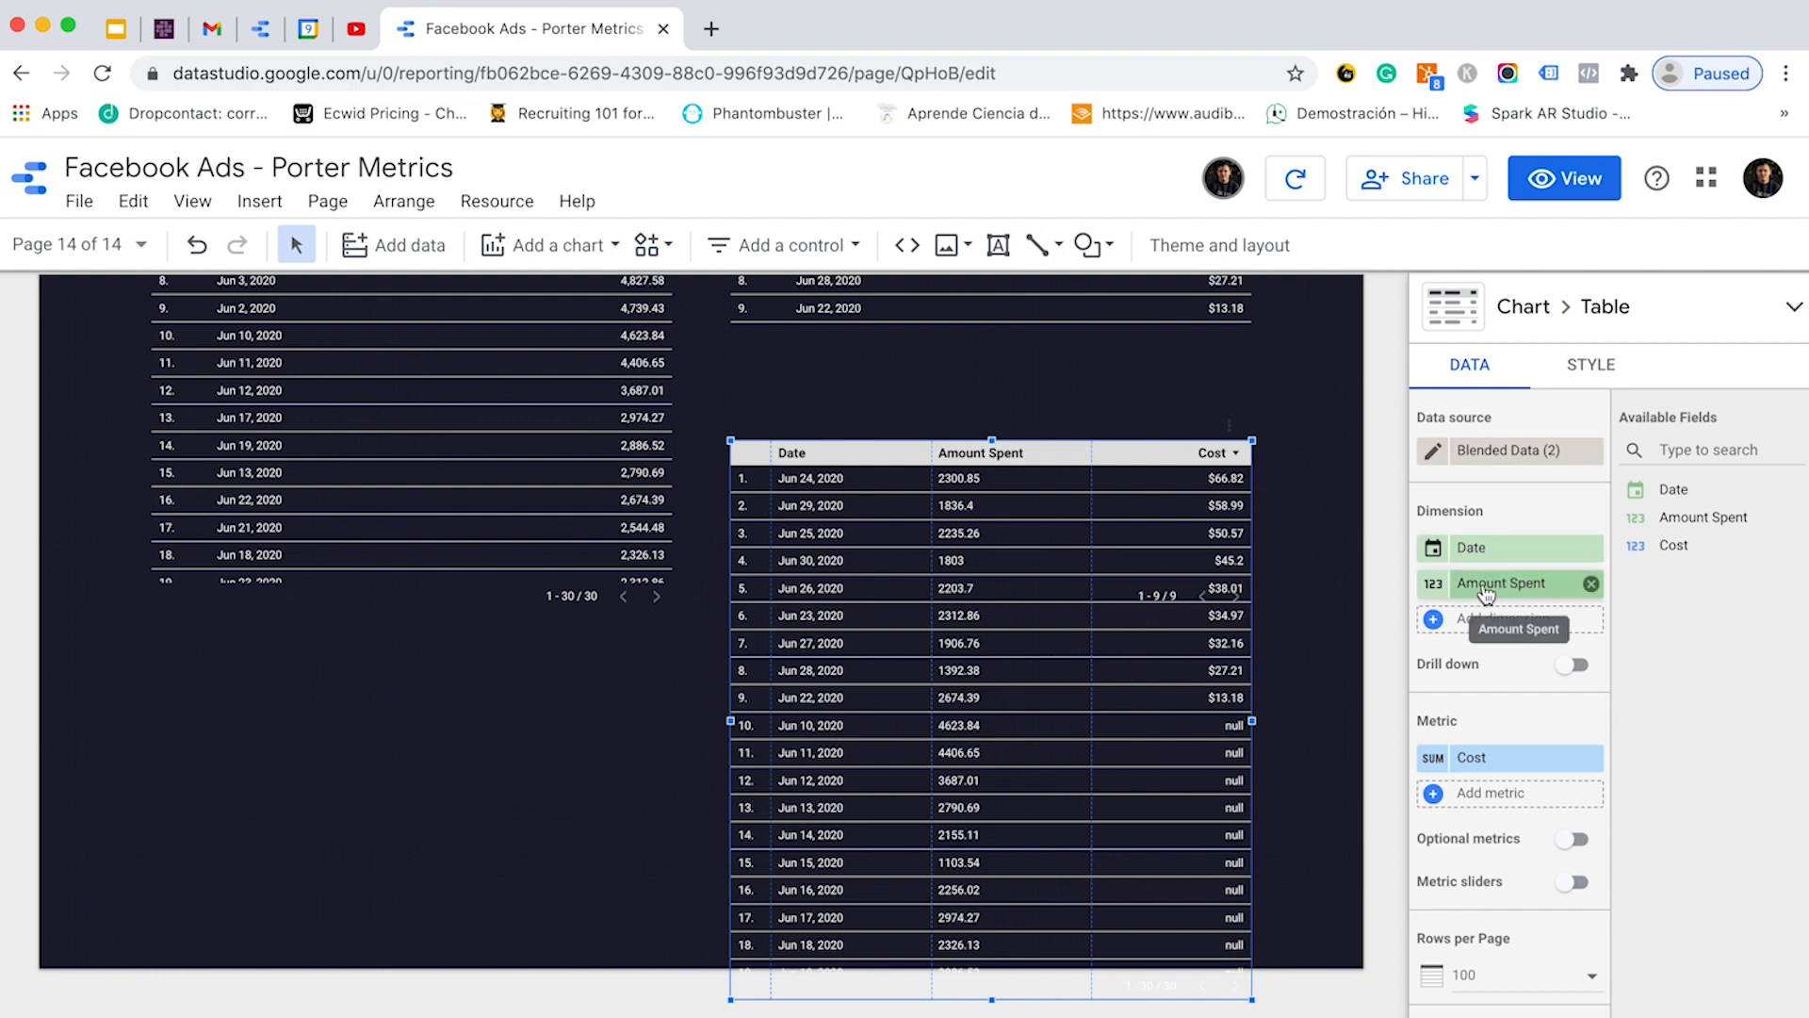
pyautogui.moveTo(1486, 591); pyautogui.dragTo(1494, 752)
pyautogui.scroll(4, 1345, 695)
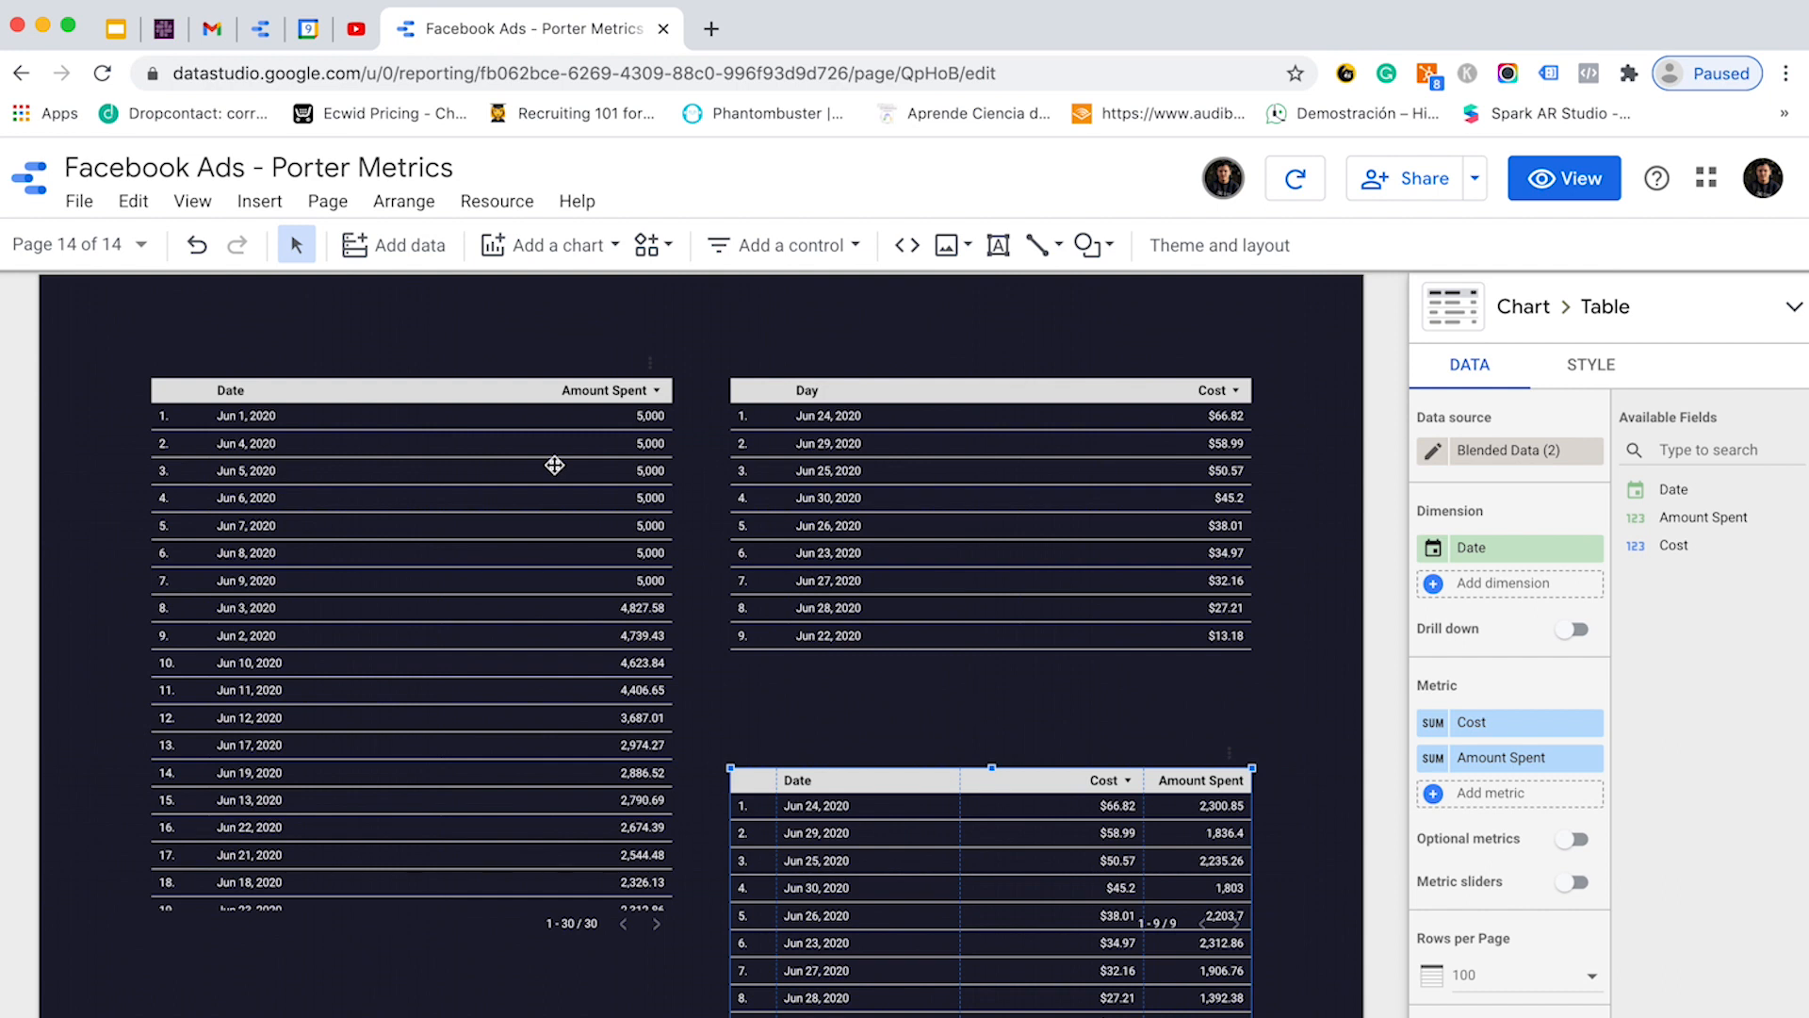
# - Shift the Date/Amount Spent table left and nudge the Day/Cost table up
pyautogui.moveTo(554, 465); pyautogui.dragTo(512, 465)
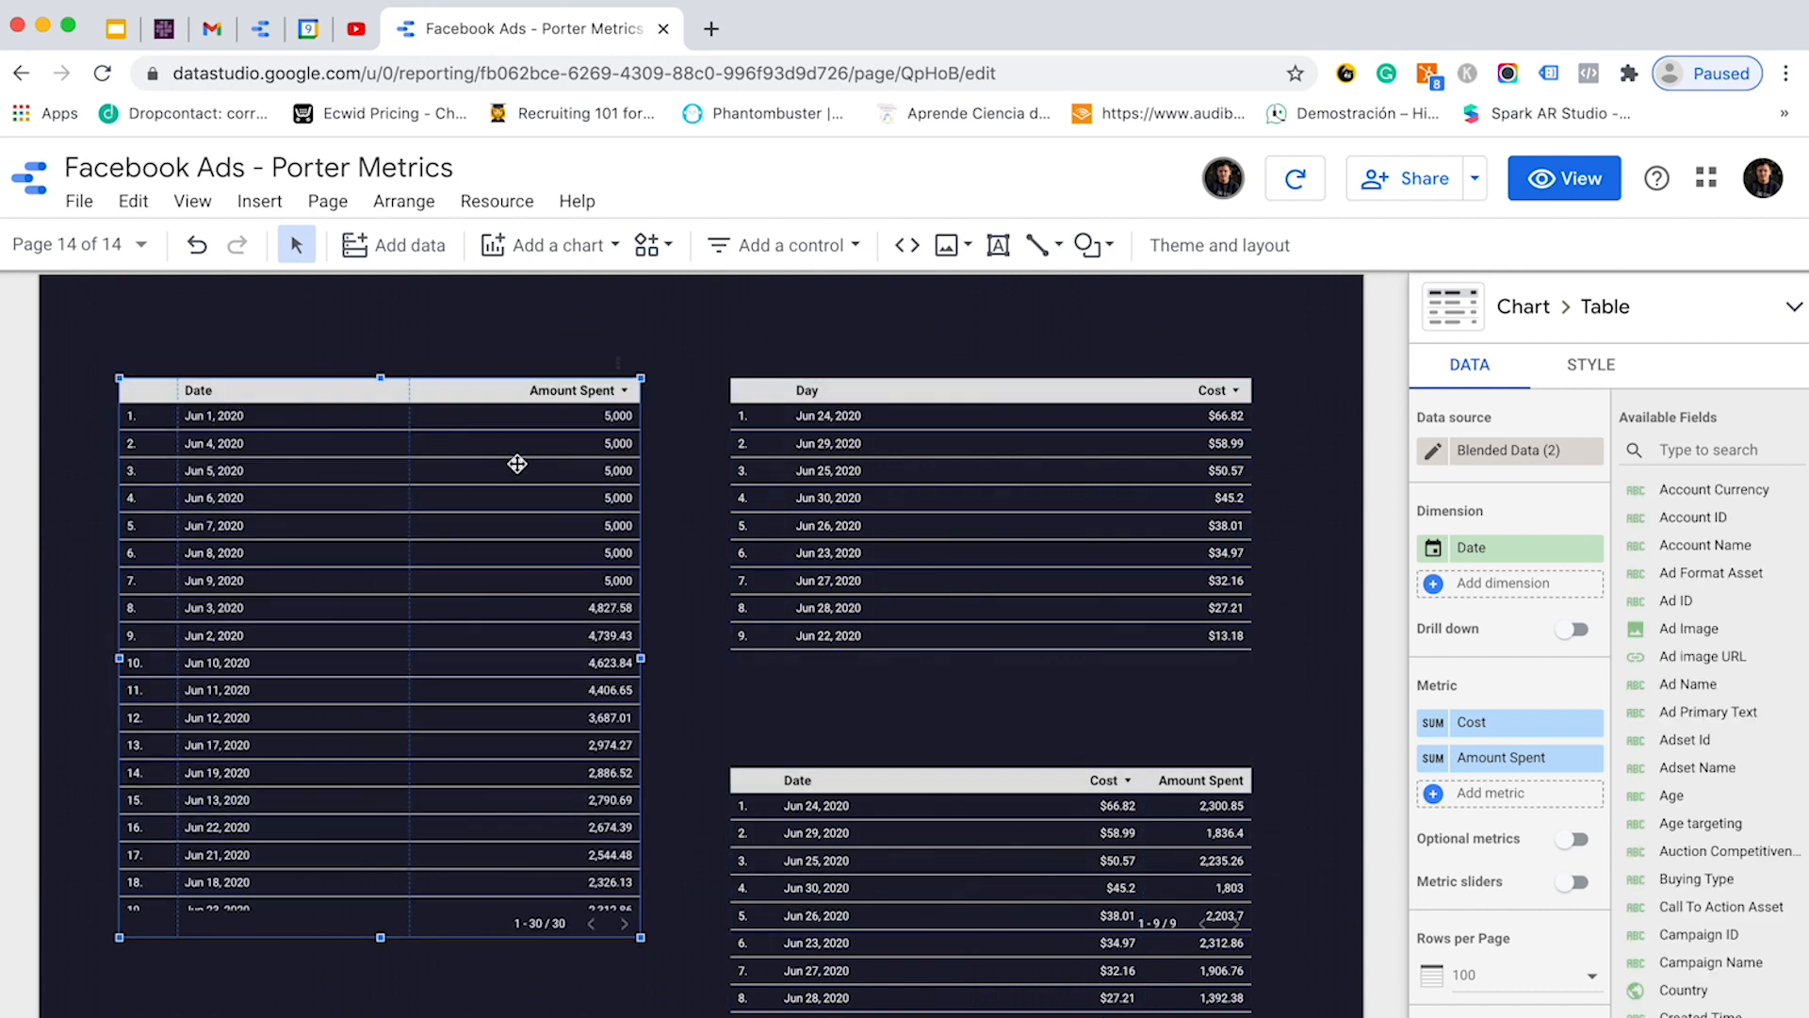
pyautogui.click(848, 500)
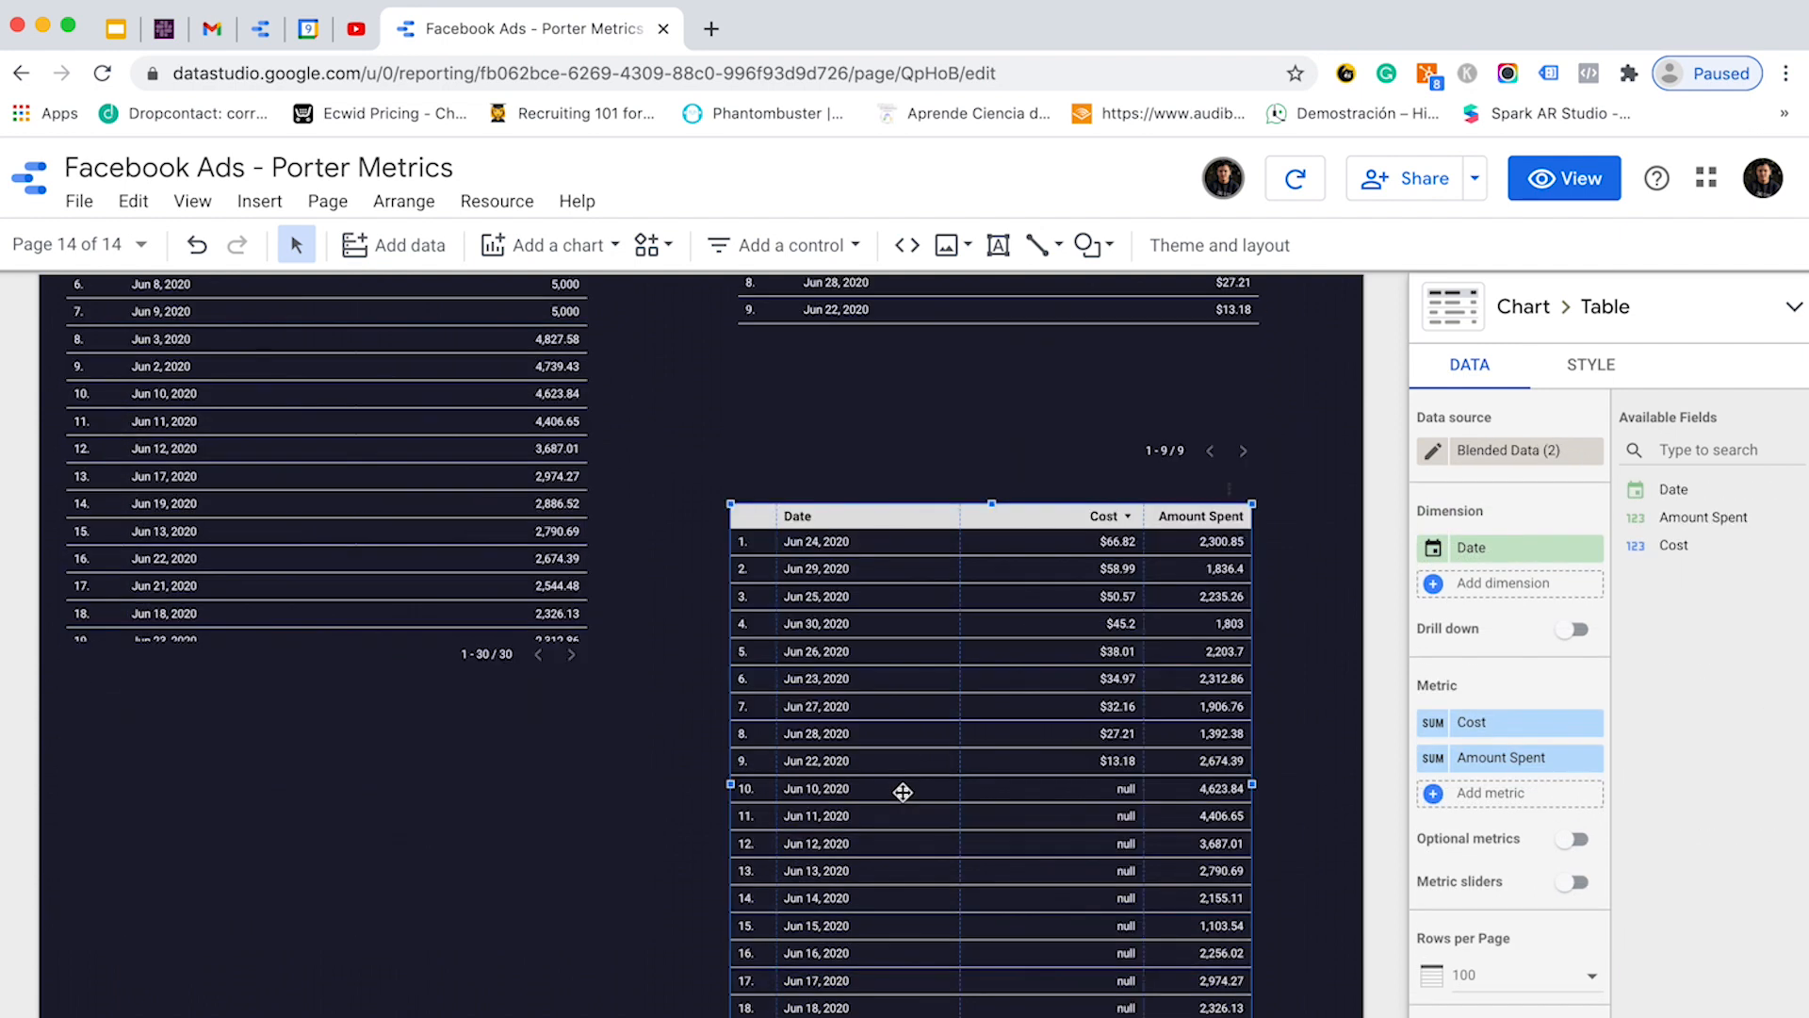
pyautogui.press('Up')
pyautogui.press('Up')
pyautogui.press('Up')
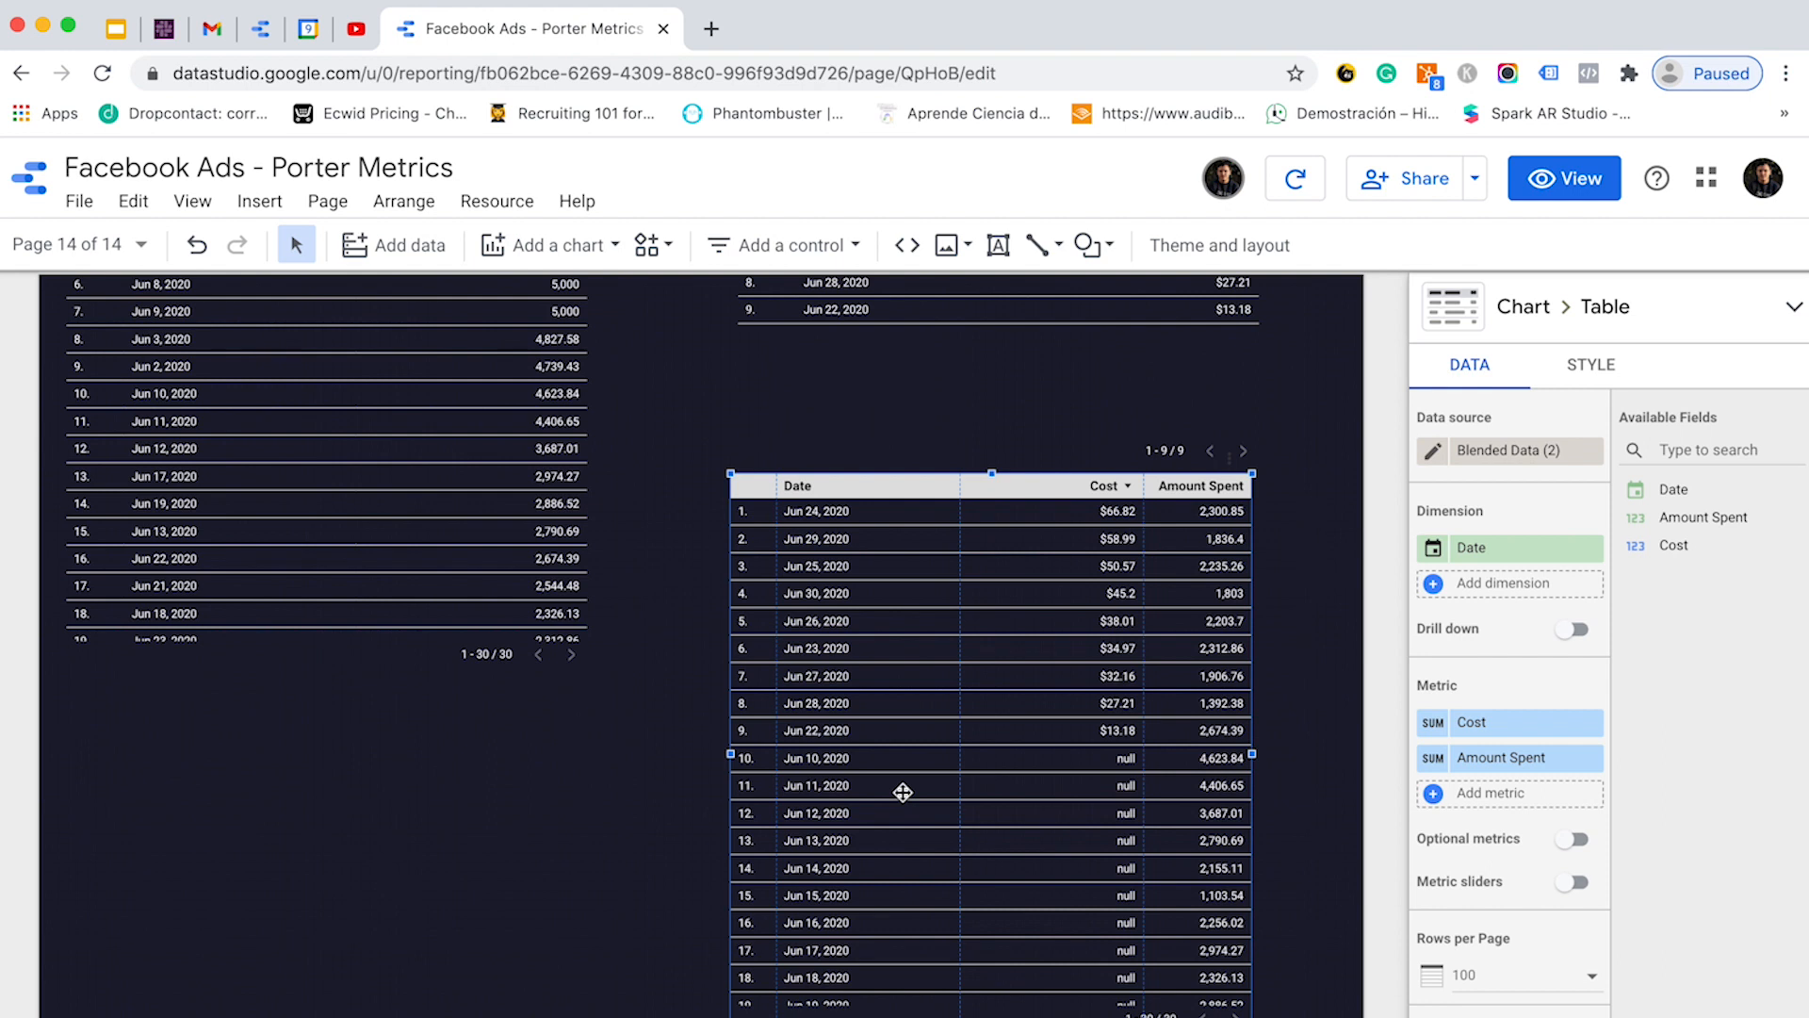
pyautogui.scroll(5, 902, 792)
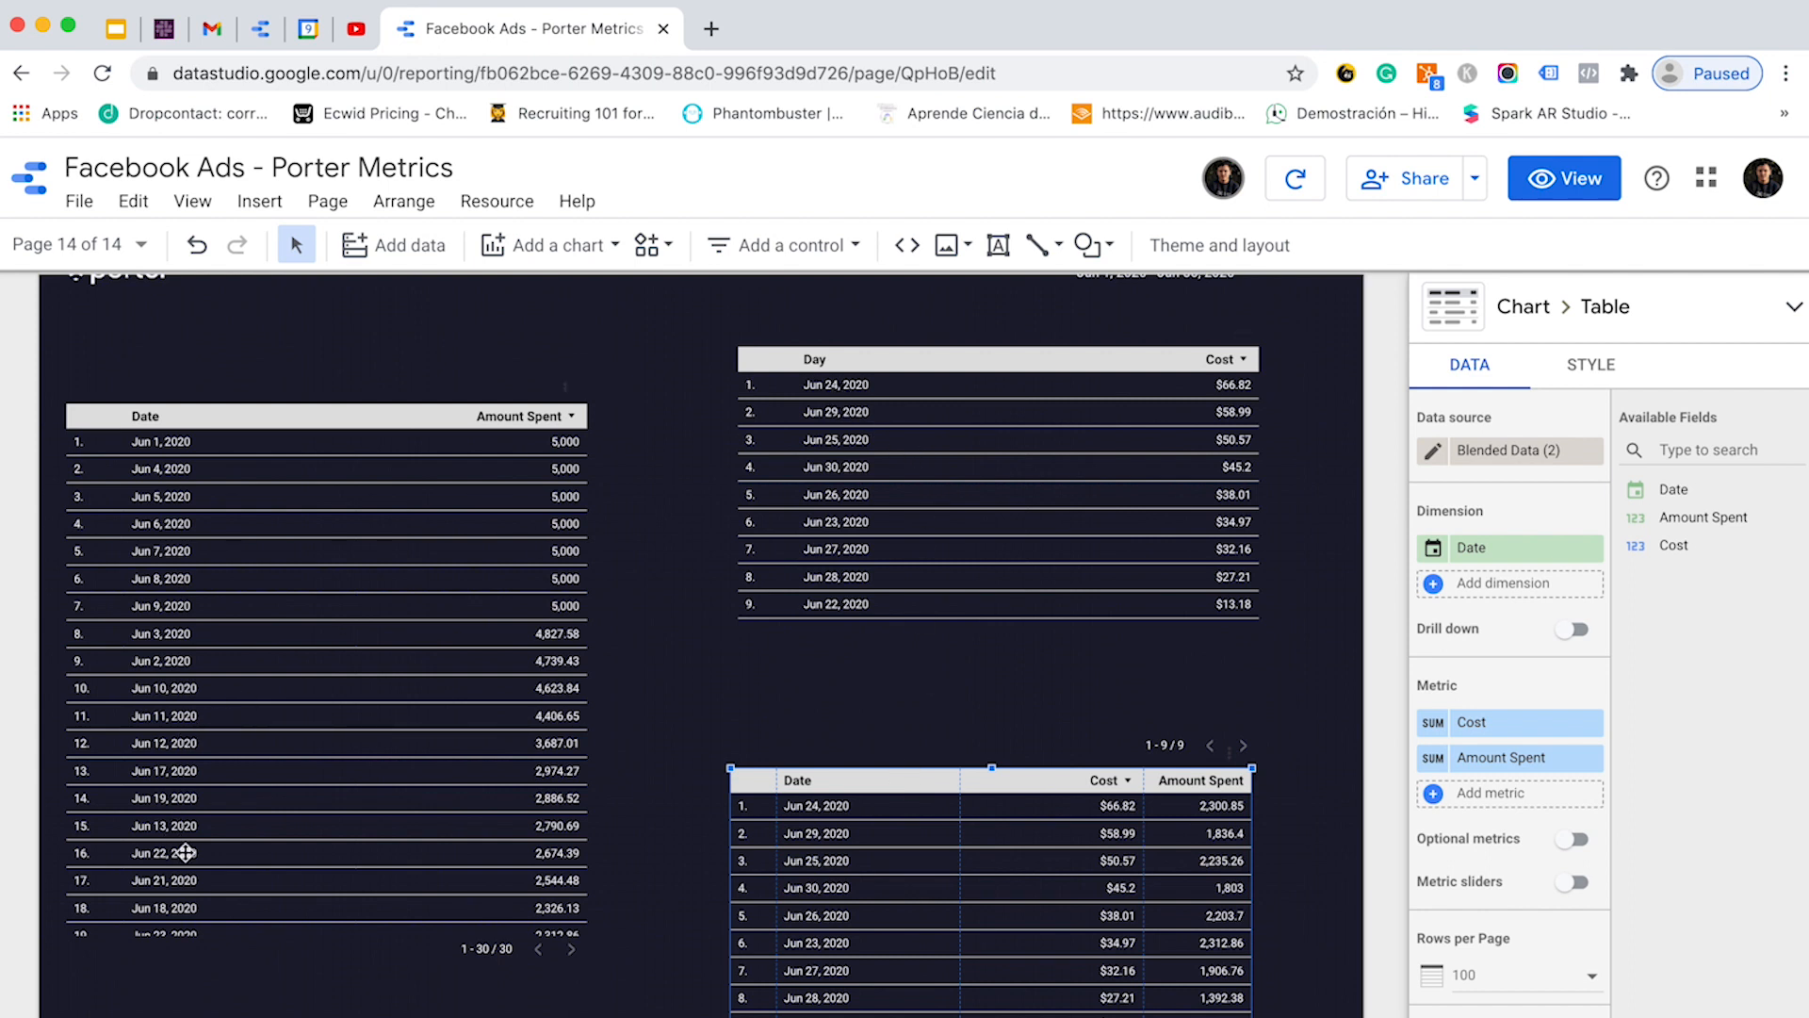
pyautogui.scroll(-4, 188, 855)
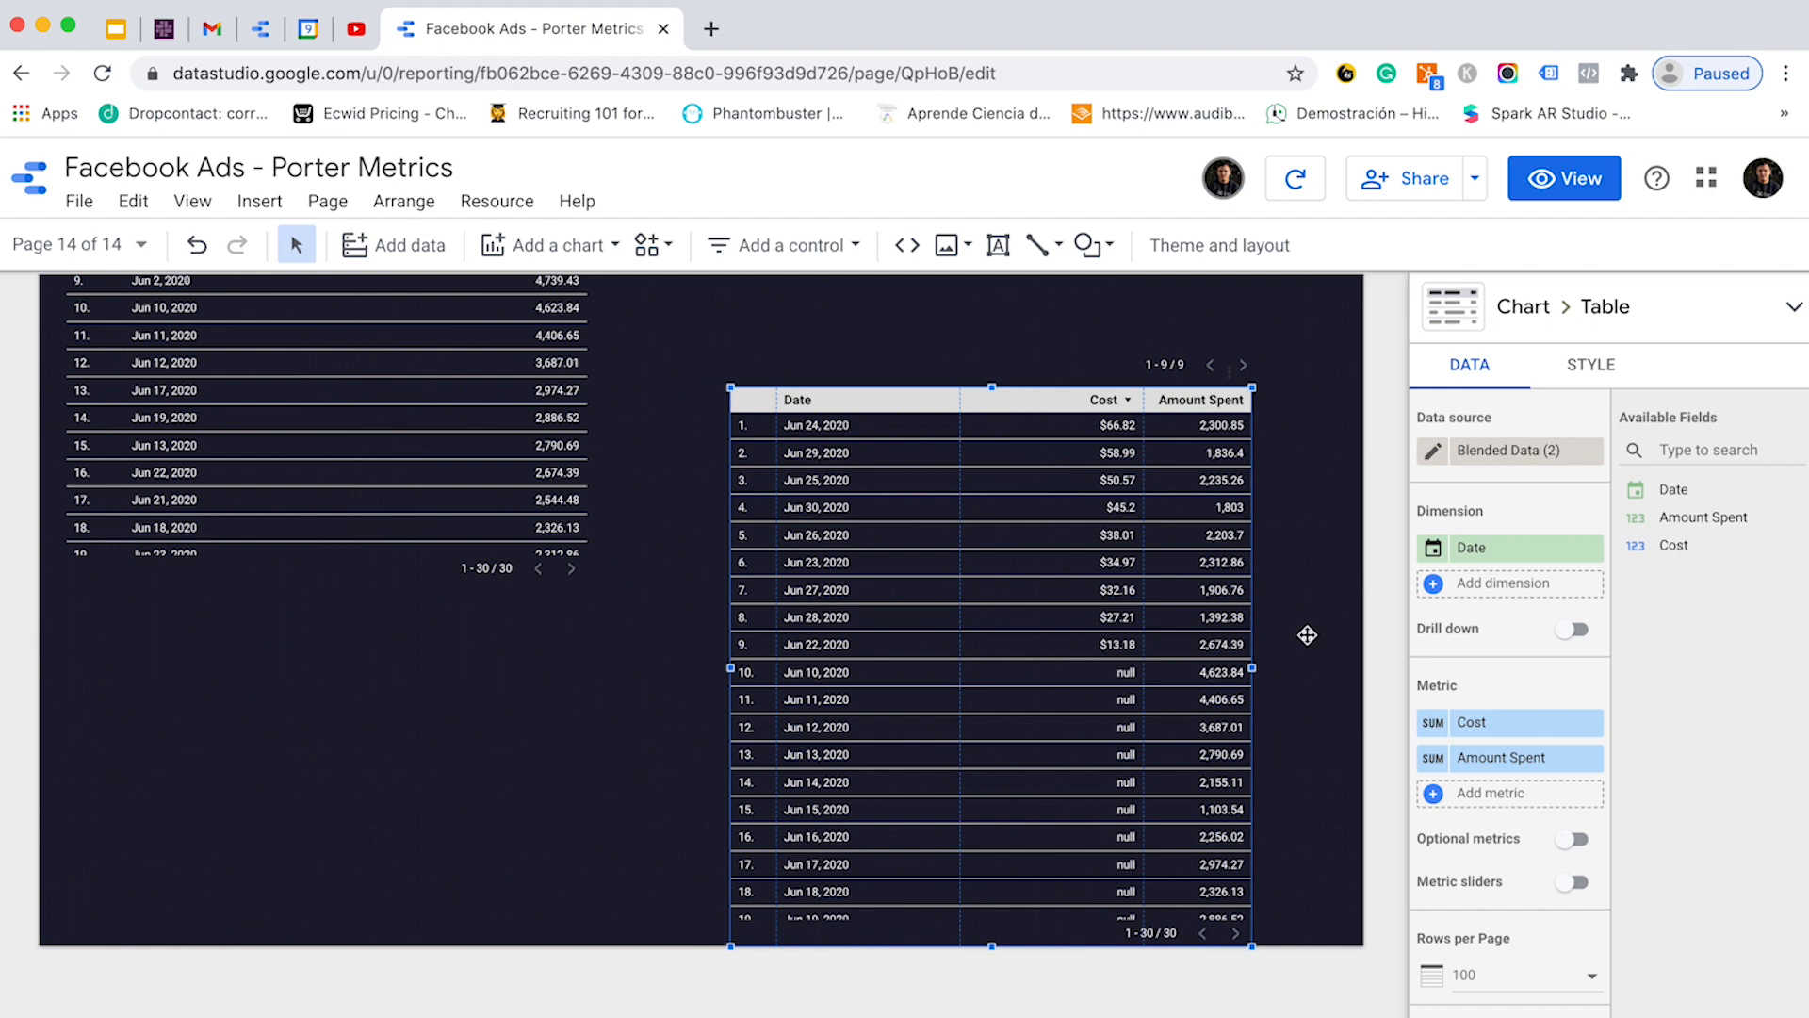
pyautogui.click(1431, 794)
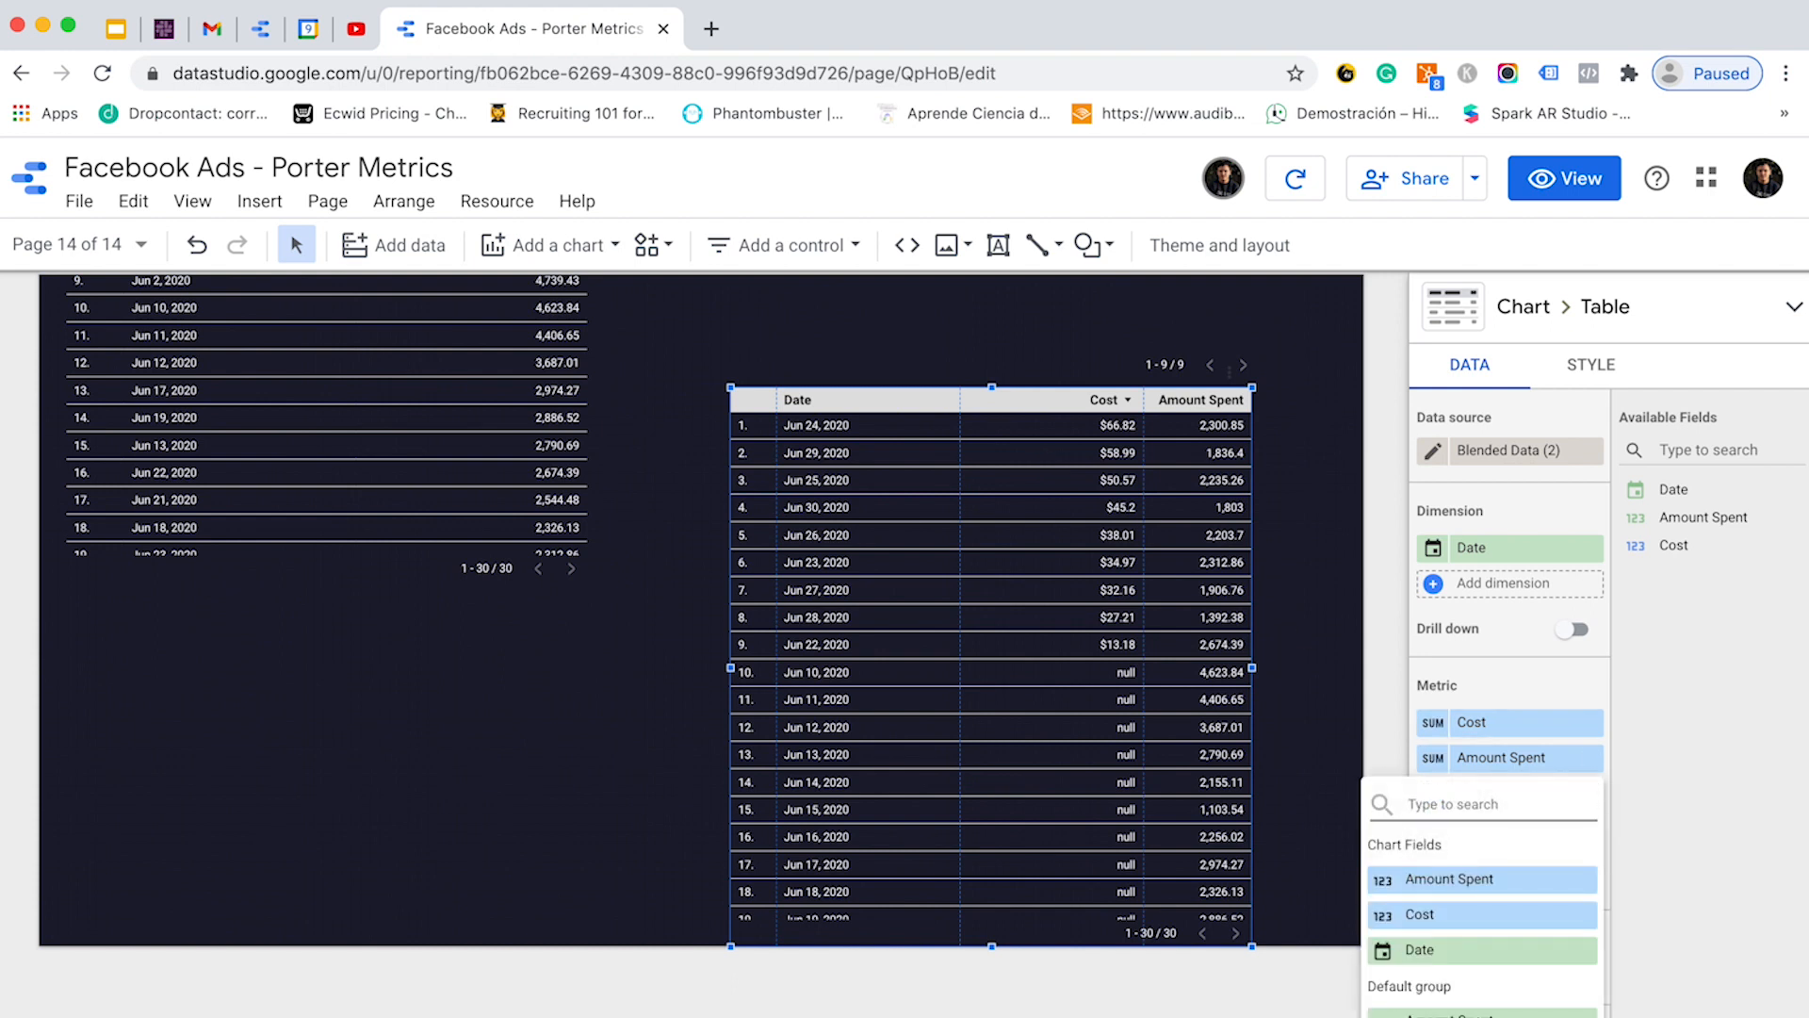
# - Create a calculated field 'Total ad spend' with its formula begun as Amount Spent +
pyautogui.click(1451, 1012)
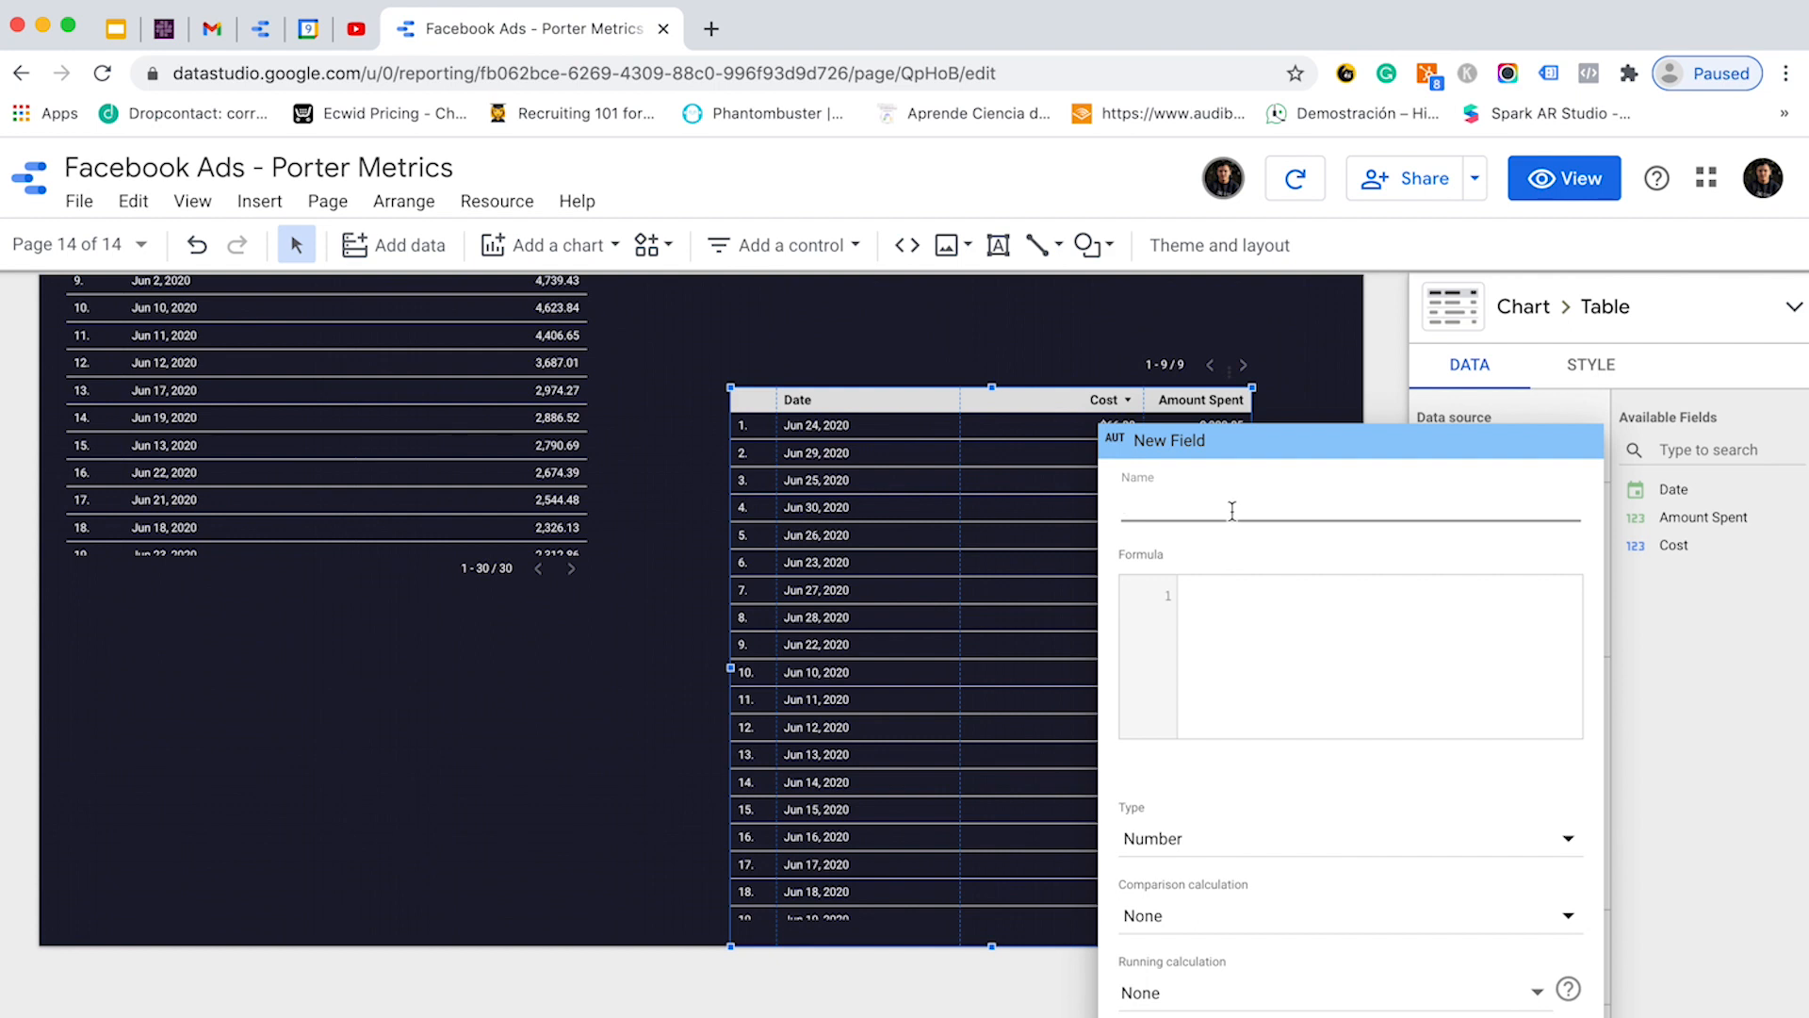
pyautogui.write('T')
pyautogui.press('BackSpace')
pyautogui.write('Total ad spend')
pyautogui.click(1263, 641)
pyautogui.write('amou')
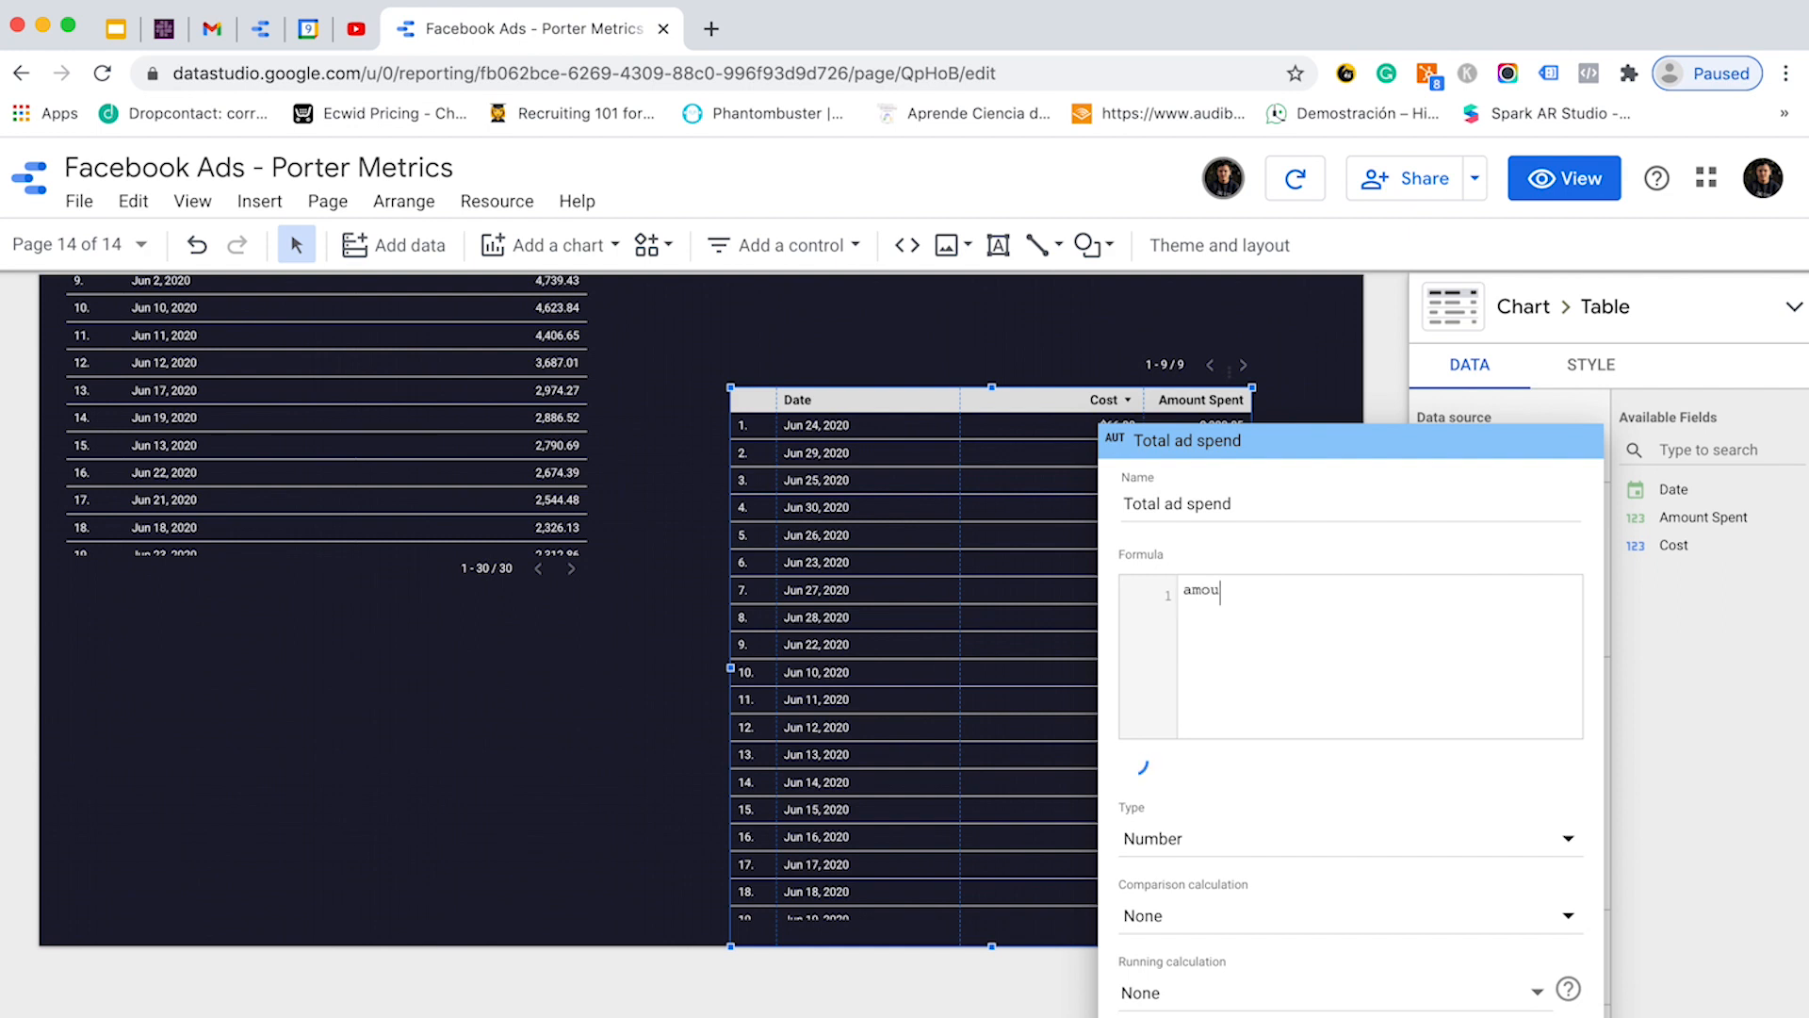
pyautogui.press('Return')
pyautogui.write('+')
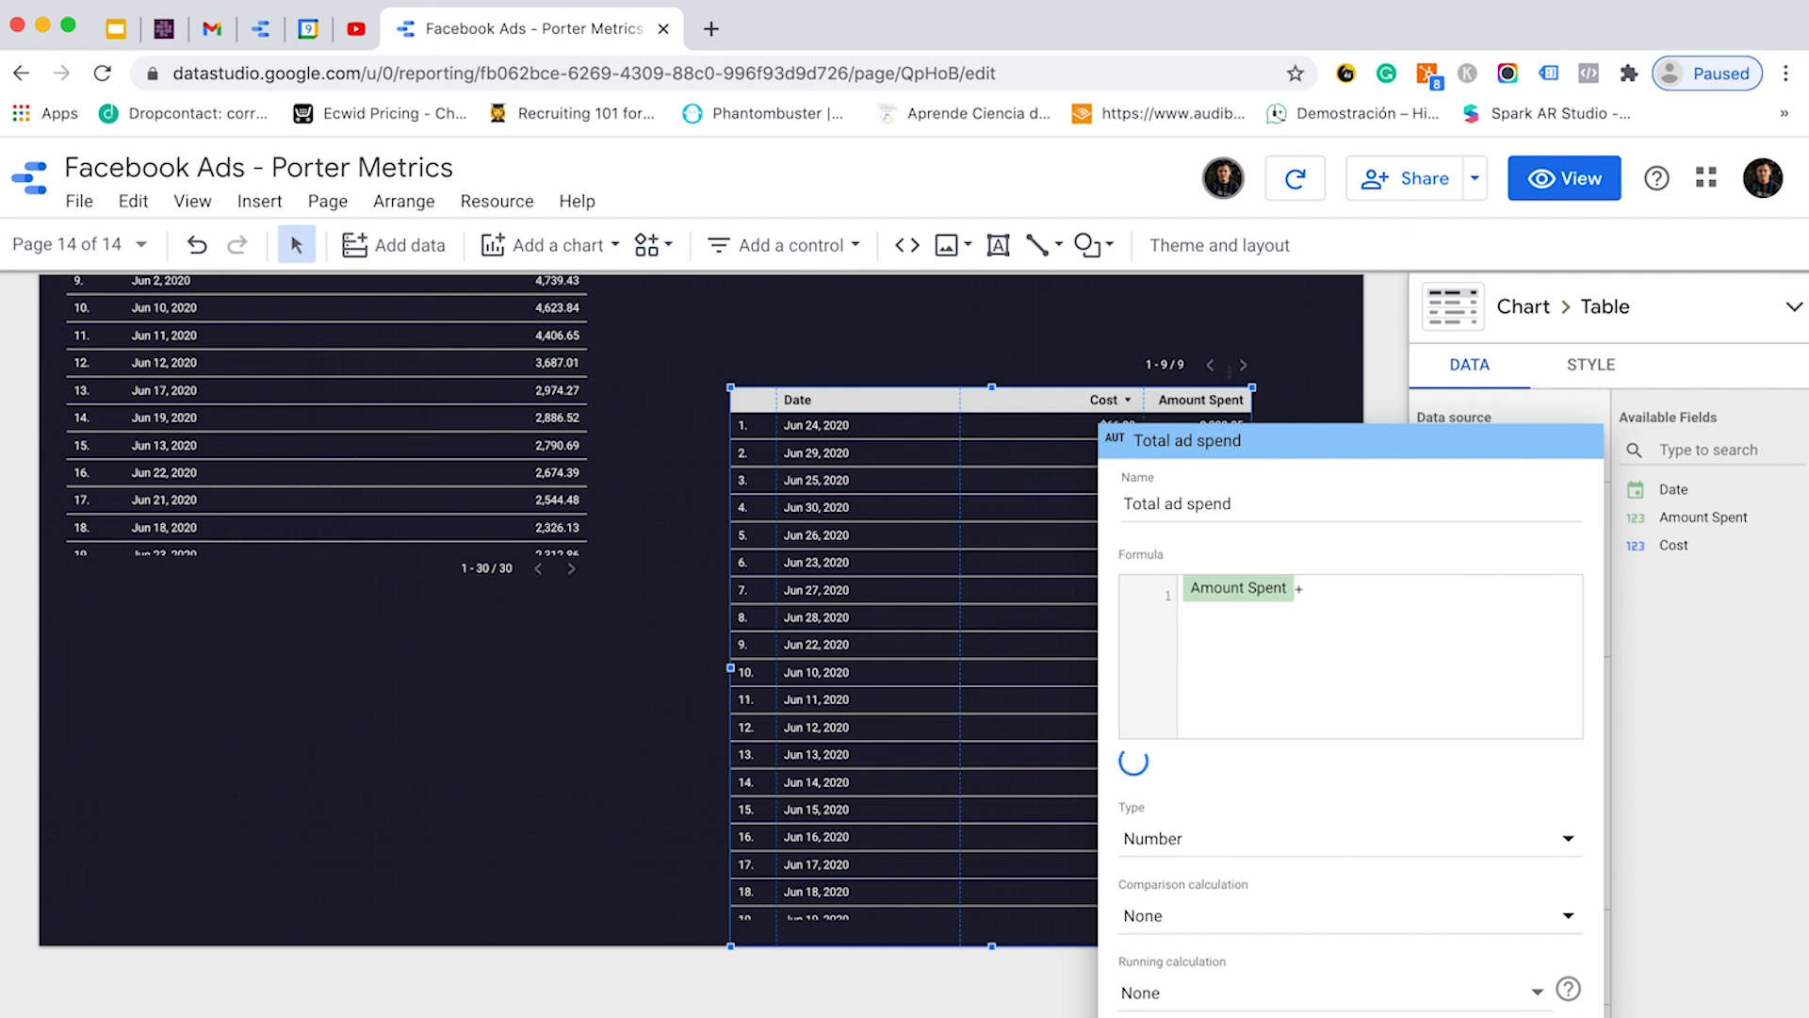